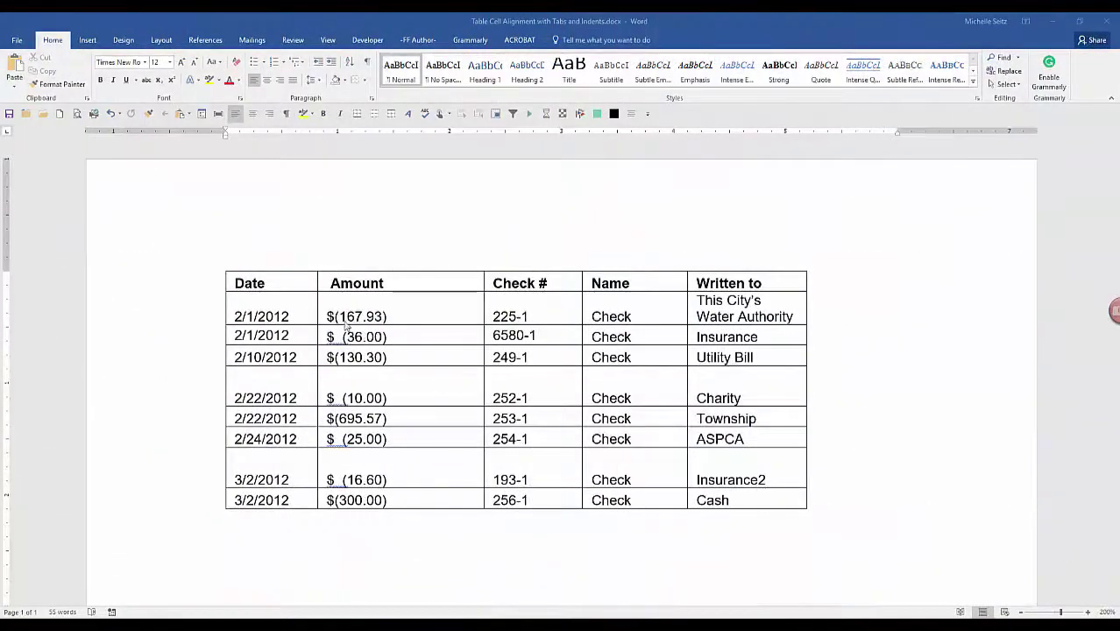
Step: Check the table cell's Insert and Border Styles menu options, then switch to Table Tools Layout
{"action": "left_click", "coordinate": [336, 317]}
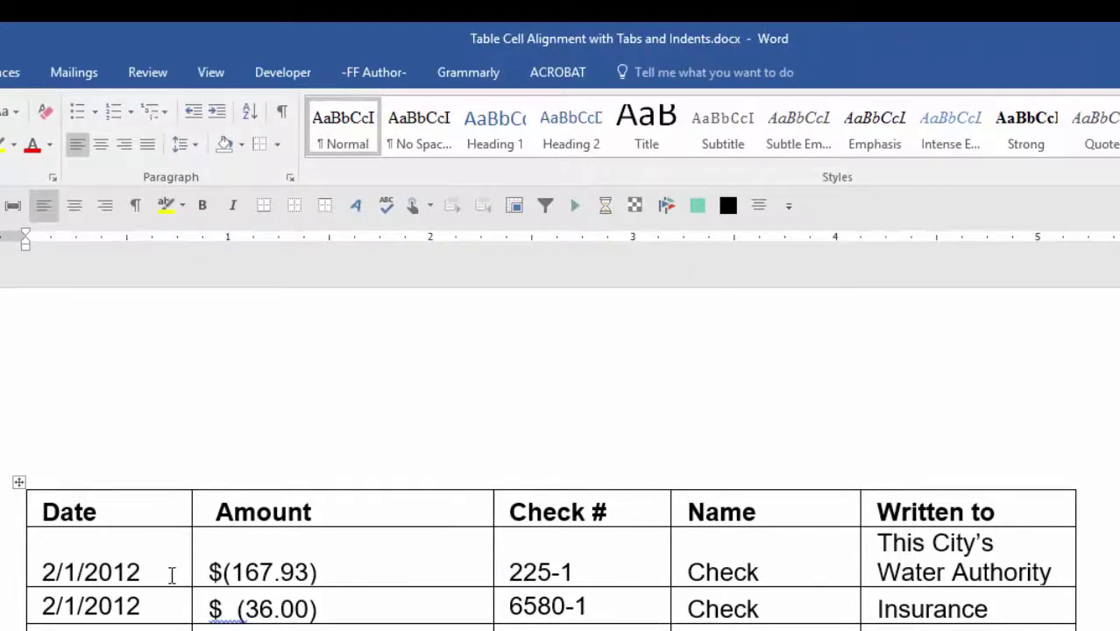
{"action": "left_click", "coordinate": [249, 417]}
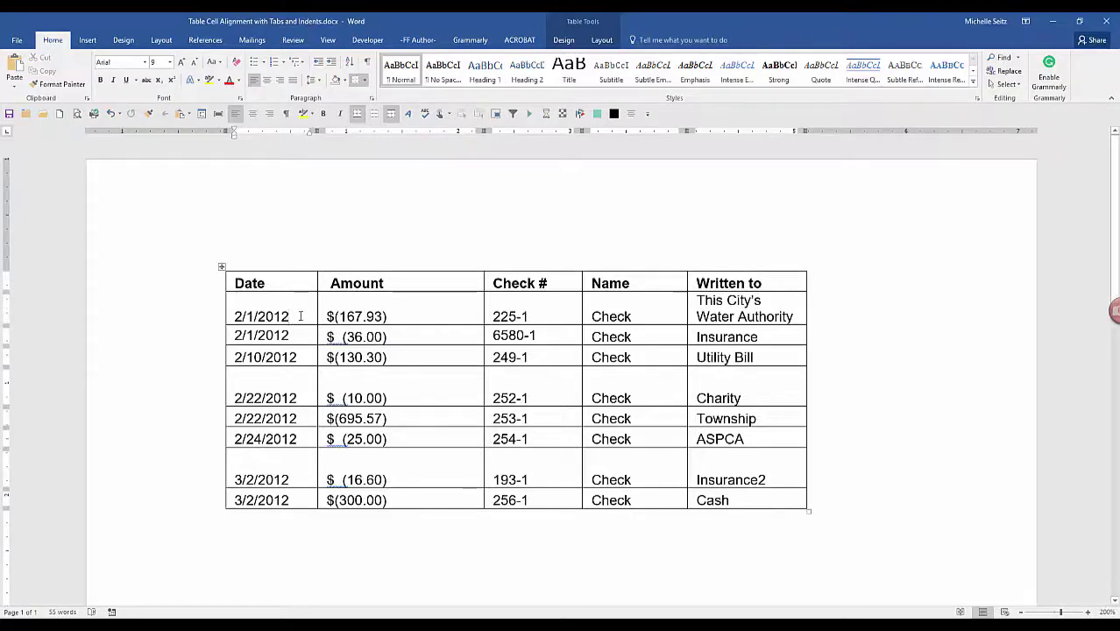
{"action": "right_click", "coordinate": [300, 317]}
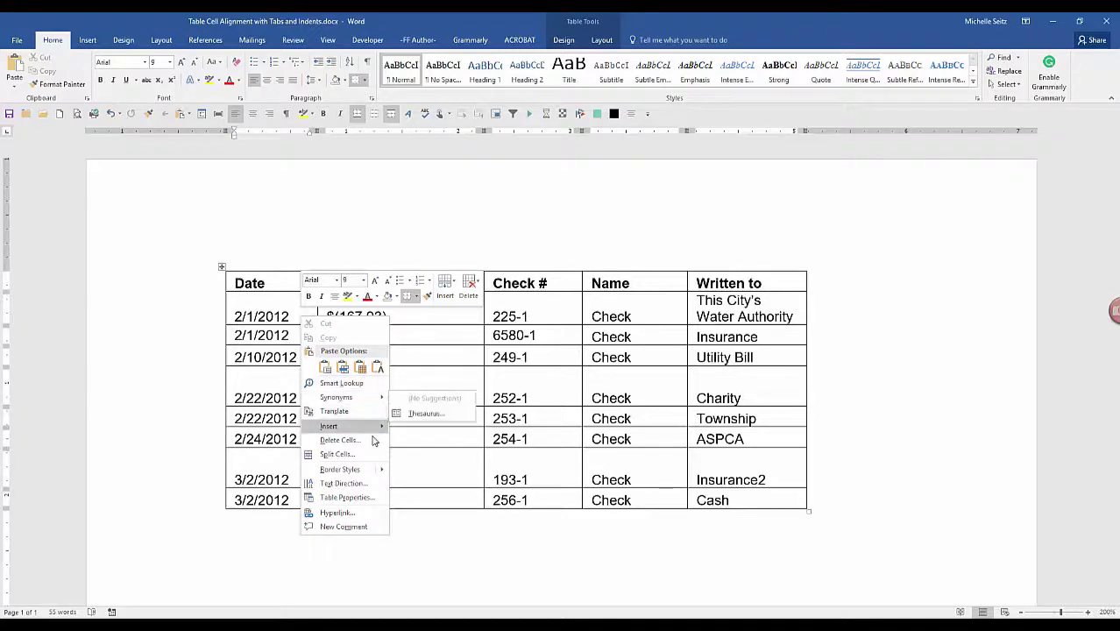
{"action": "mouse_move", "coordinate": [380, 427]}
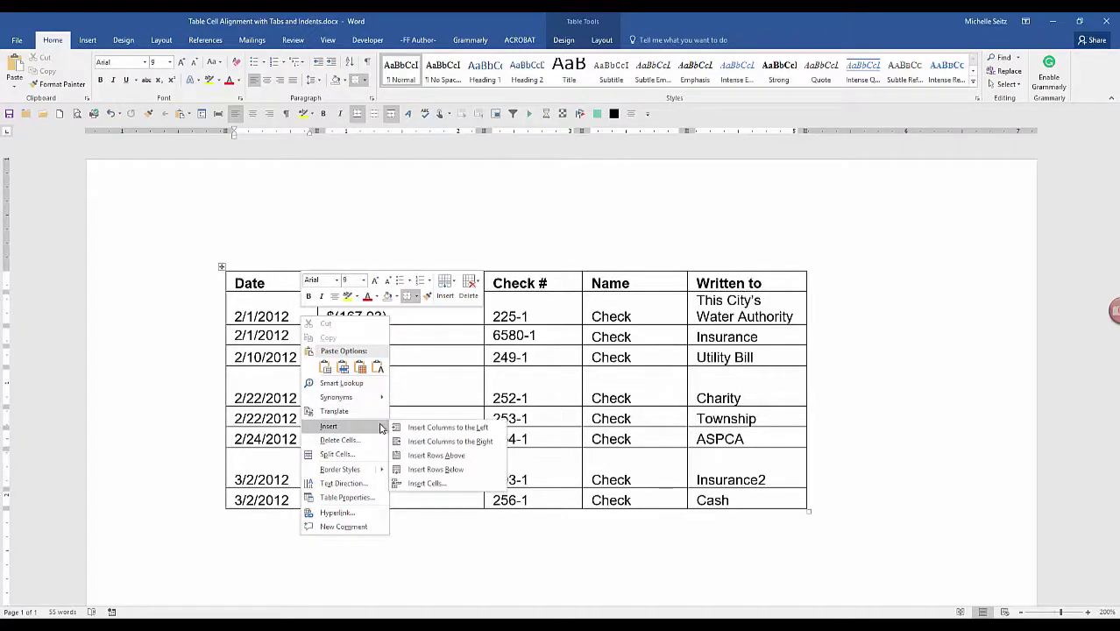
{"action": "mouse_move", "coordinate": [364, 469]}
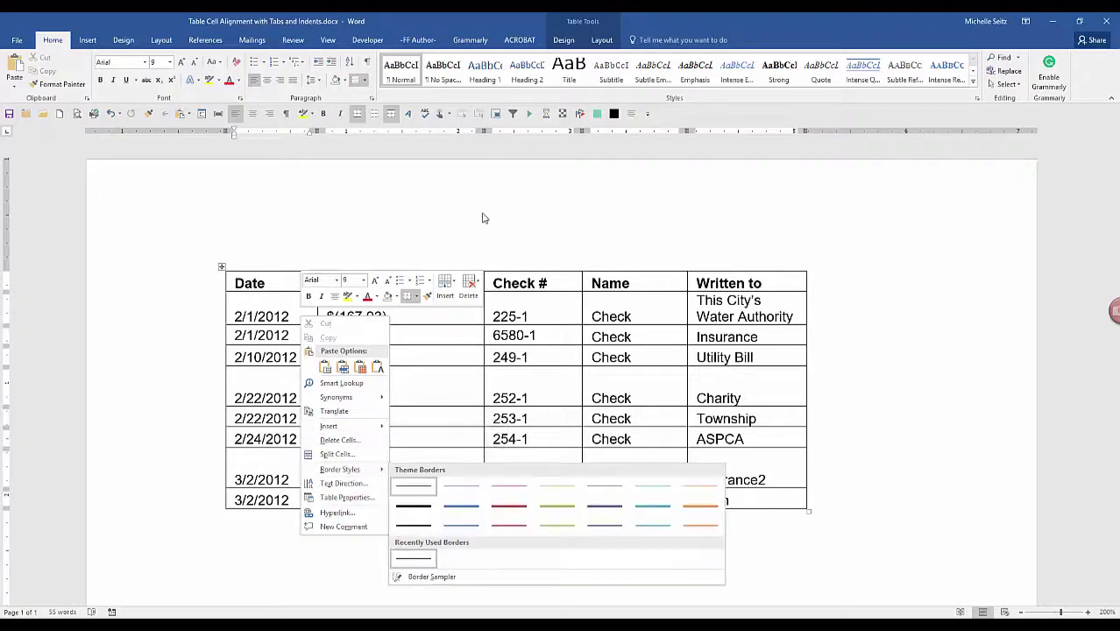
{"action": "left_click", "coordinate": [601, 40]}
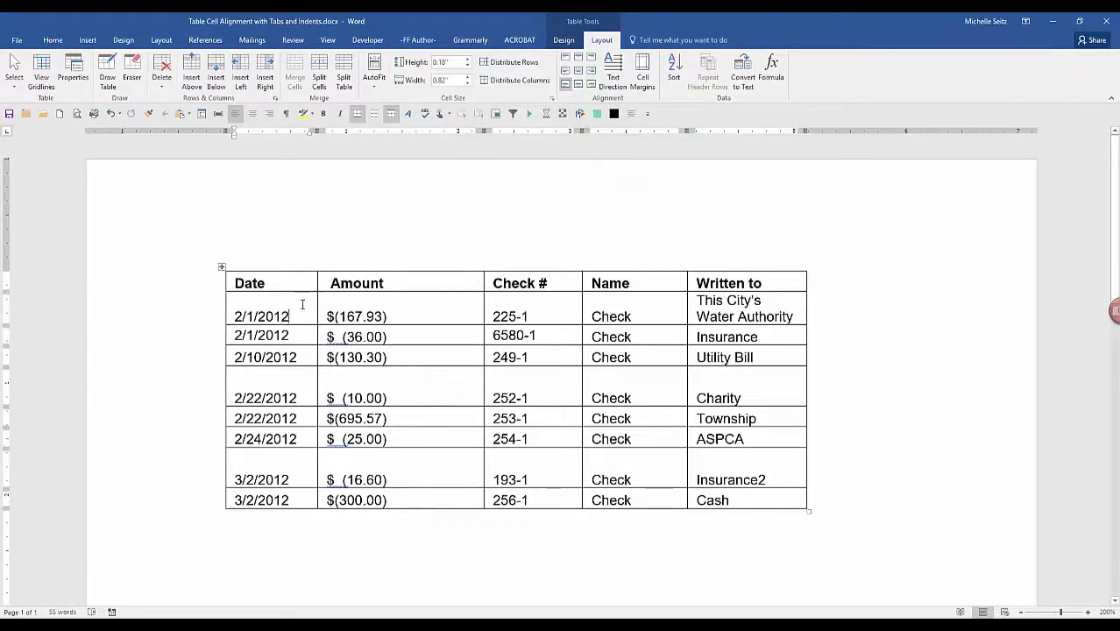
Step: Select the whole check-register table and distribute its five columns to equal widths
{"action": "left_click", "coordinate": [222, 266]}
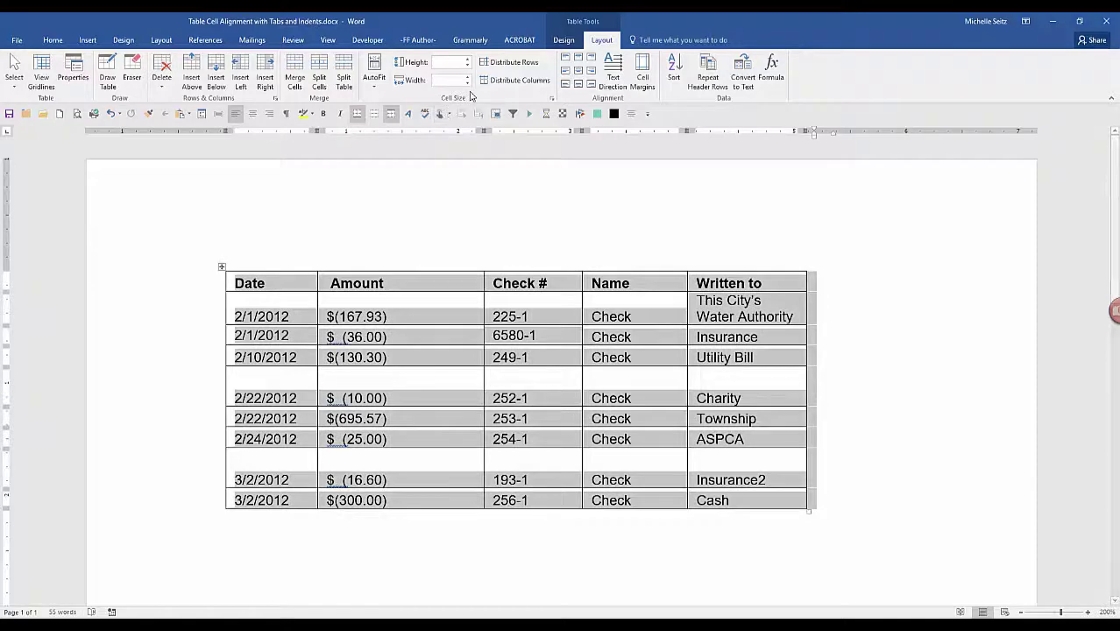
{"action": "left_click", "coordinate": [523, 80]}
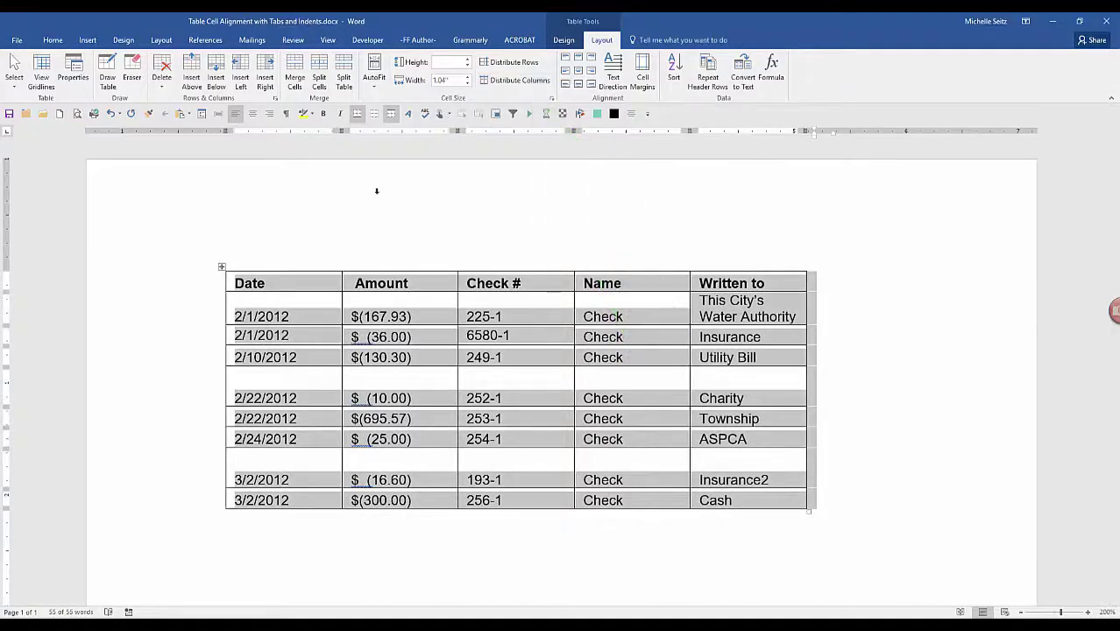
{"action": "left_click", "coordinate": [308, 316]}
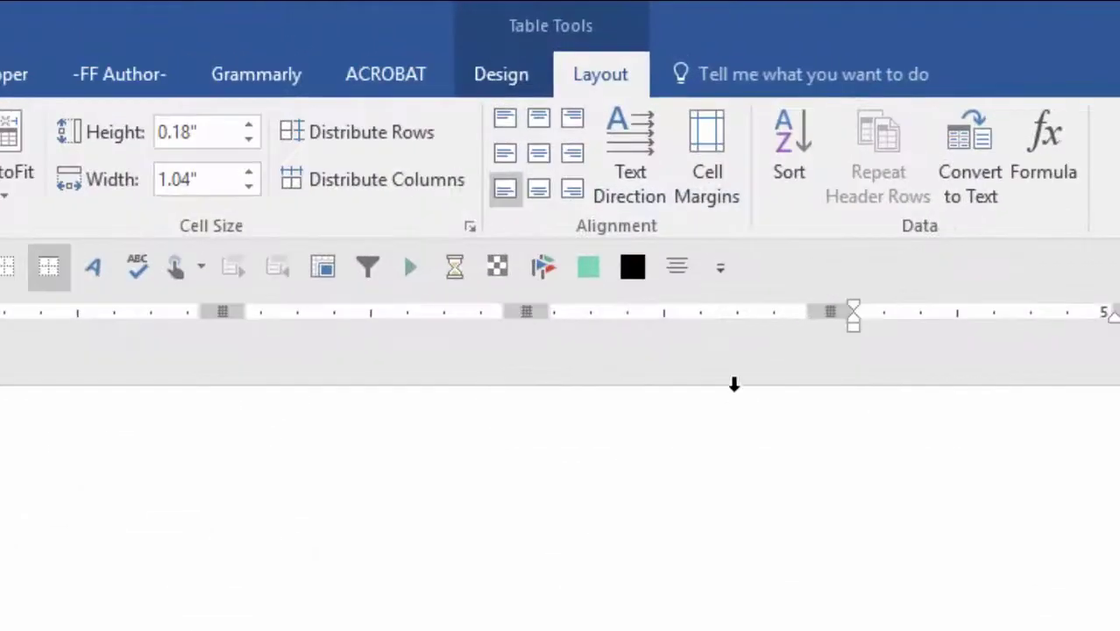
{"action": "left_click", "coordinate": [538, 153]}
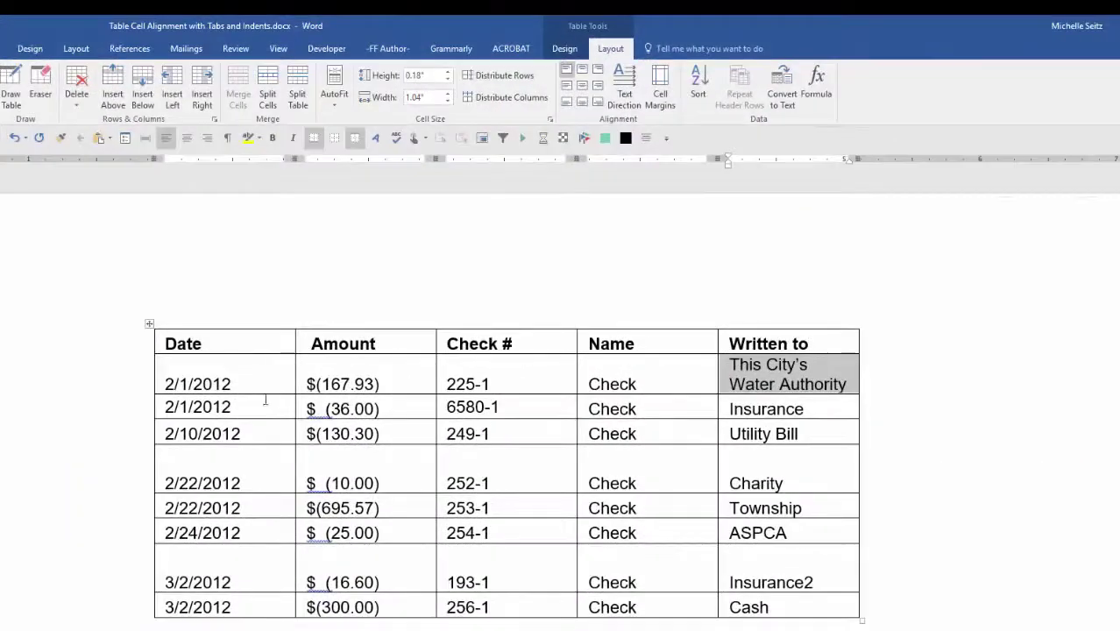
{"action": "left_click", "coordinate": [259, 377]}
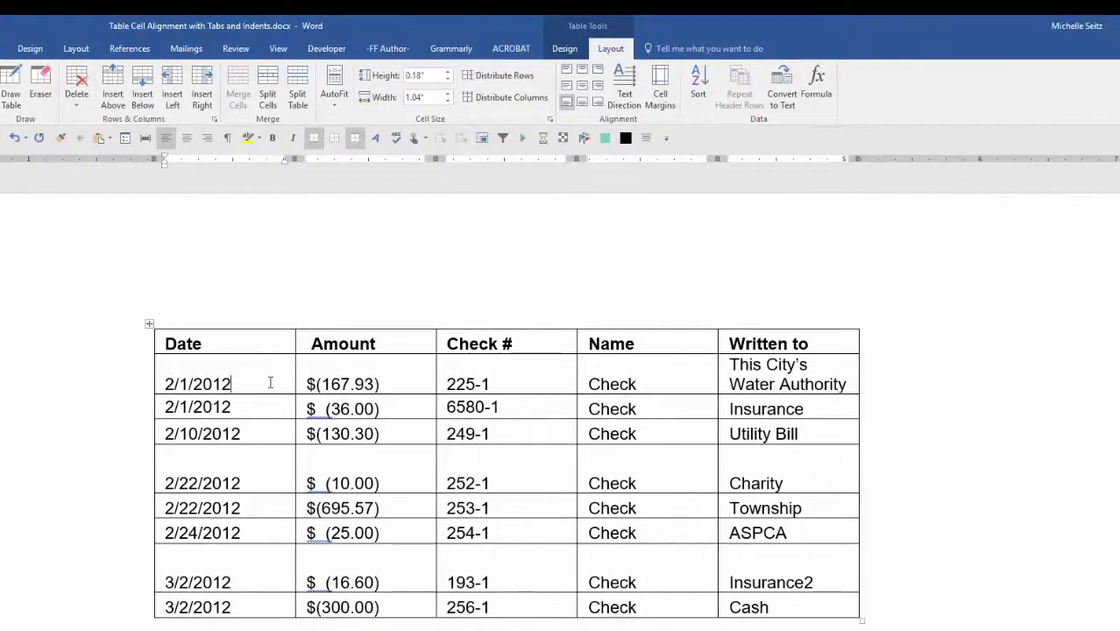
Step: Select the Date through Written to header cells and set their text direction to bottom-to-top
{"action": "left_click_drag", "start_coordinate": [254, 344], "coordinate": [688, 316]}
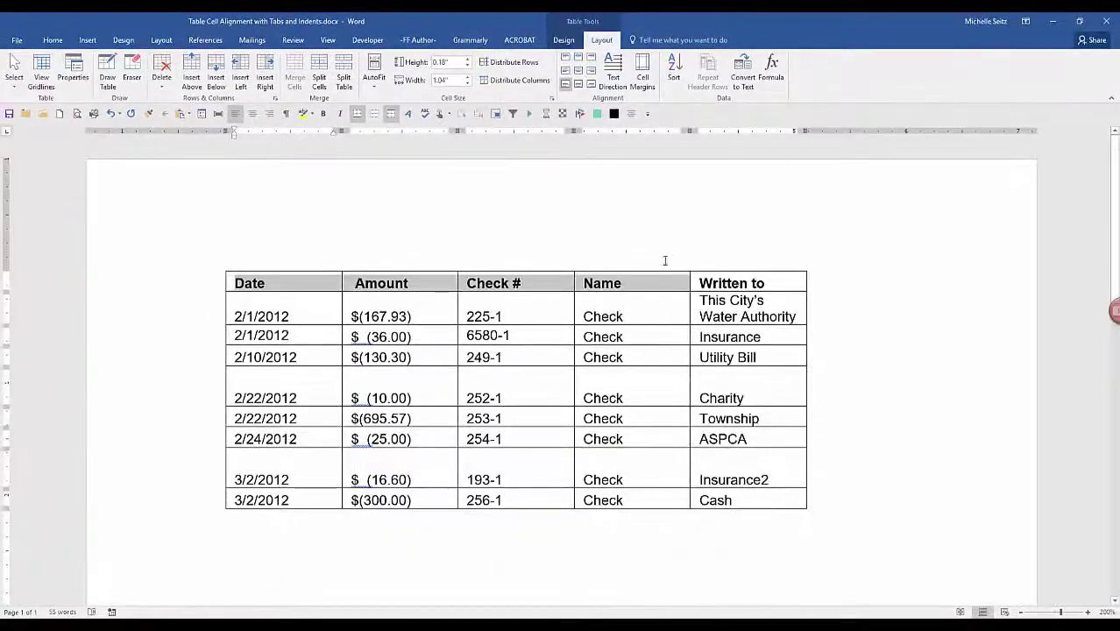
{"action": "left_click_drag", "start_coordinate": [665, 260], "coordinate": [703, 259]}
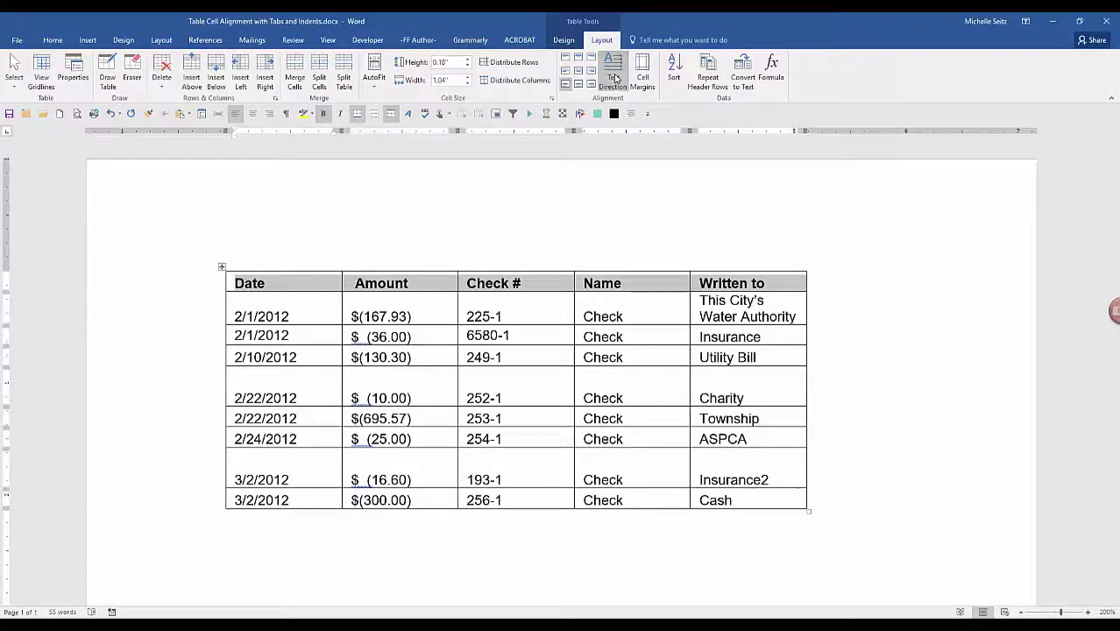
{"action": "left_click", "coordinate": [613, 70]}
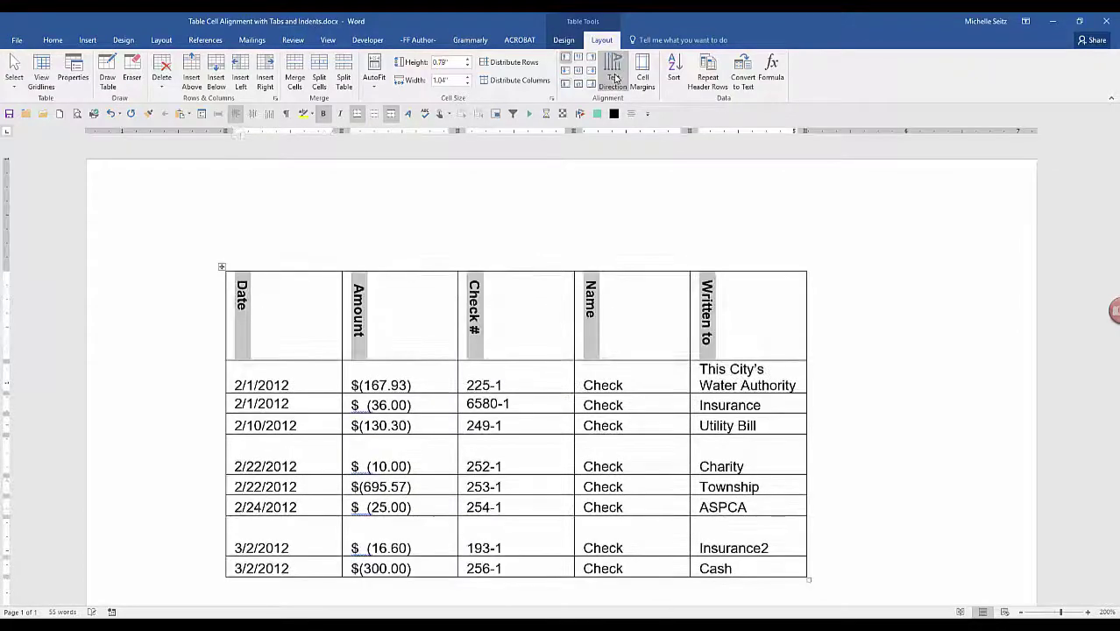
{"action": "left_click", "coordinate": [616, 79]}
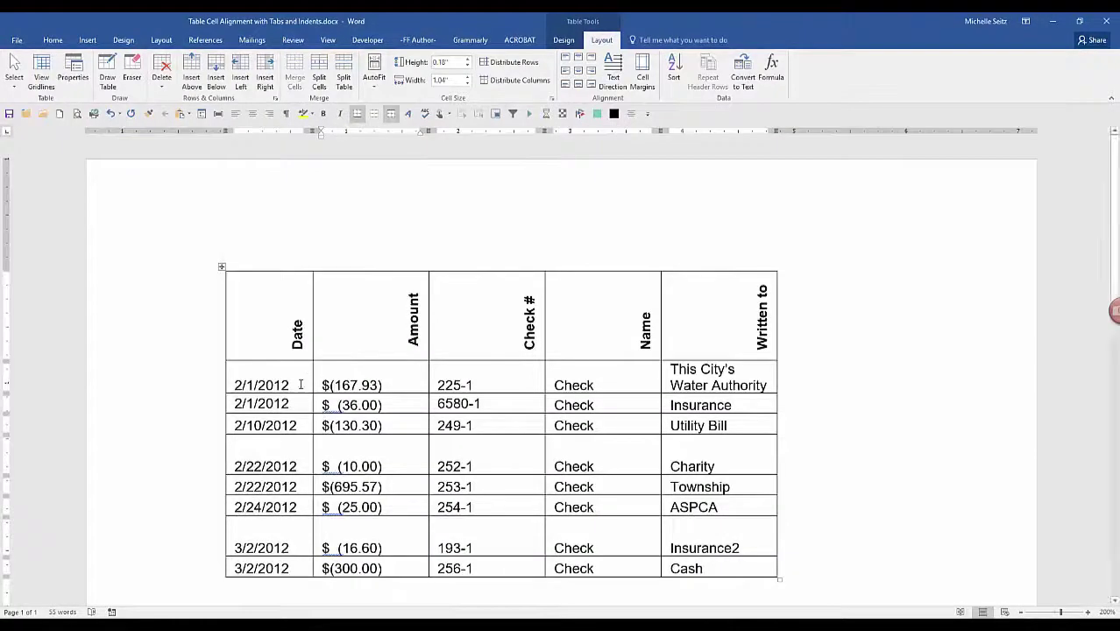
Step: Try a tab before the $(167.93) amount, undo it, then turn on the ruler
{"action": "left_click", "coordinate": [294, 383]}
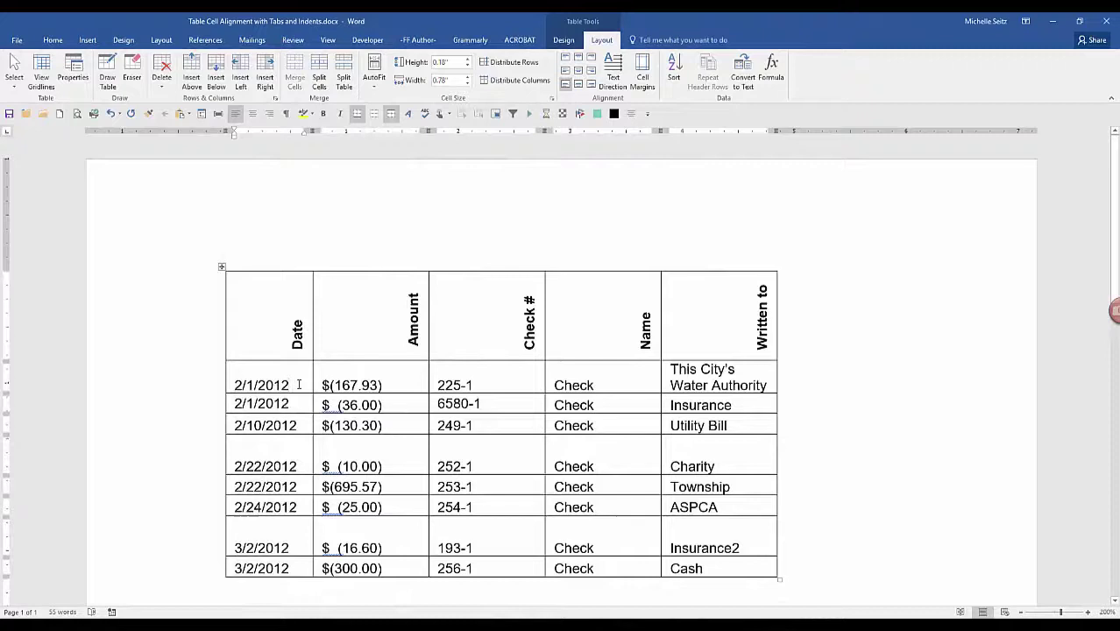
{"action": "key", "text": "Tab"}
{"action": "key", "text": "Tab"}
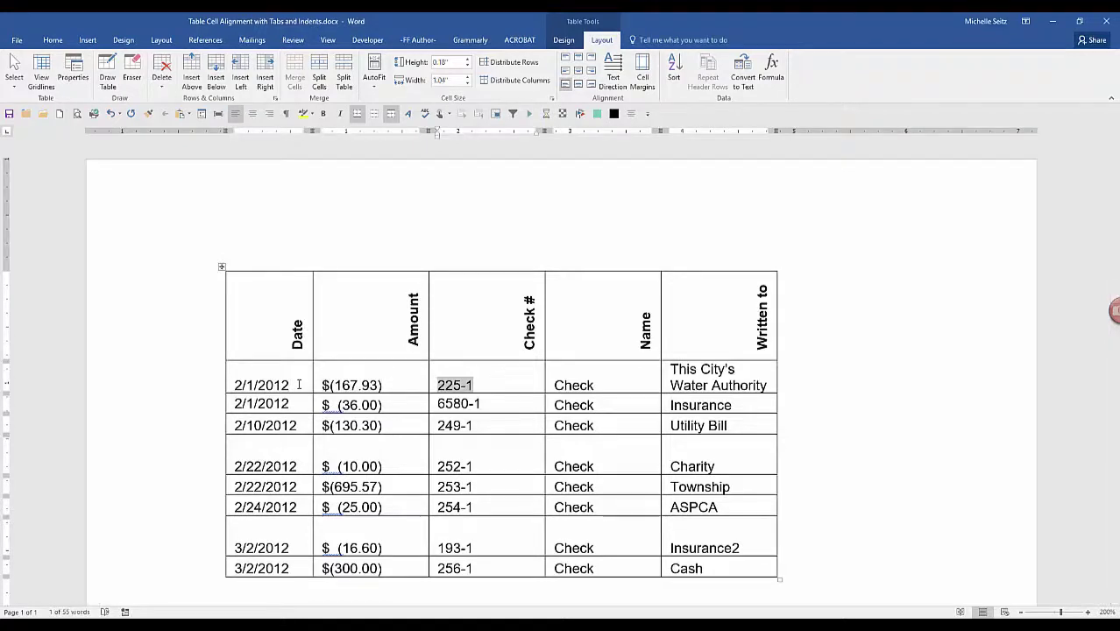
{"action": "left_click", "coordinate": [387, 388]}
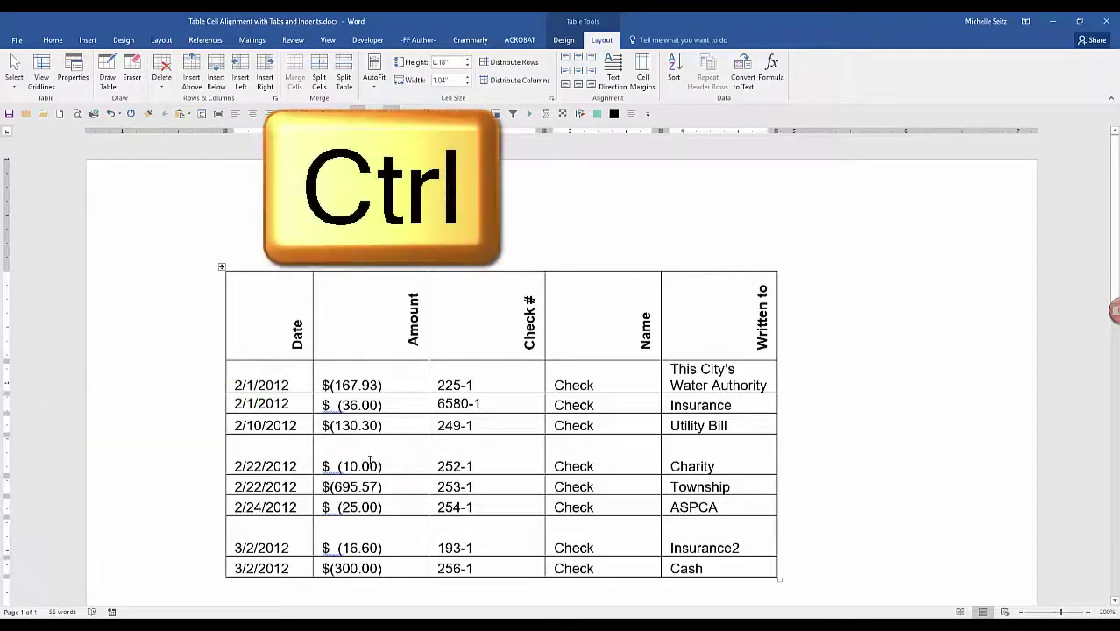
{"action": "key", "text": "ctrl+Tab"}
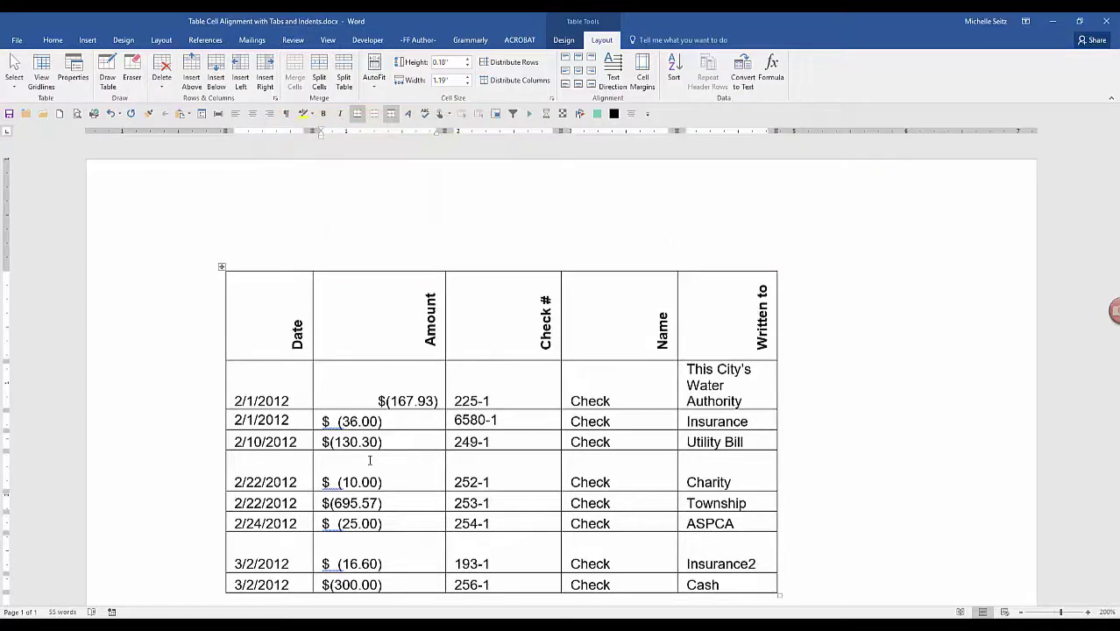
{"action": "key", "text": "ctrl+z"}
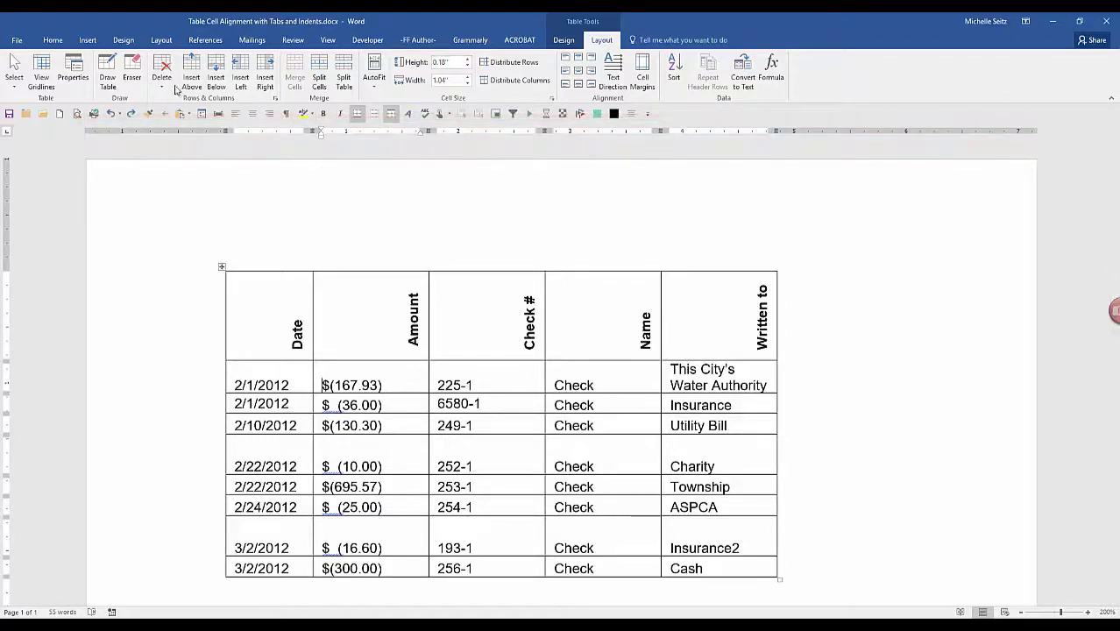
{"action": "left_click", "coordinate": [329, 40]}
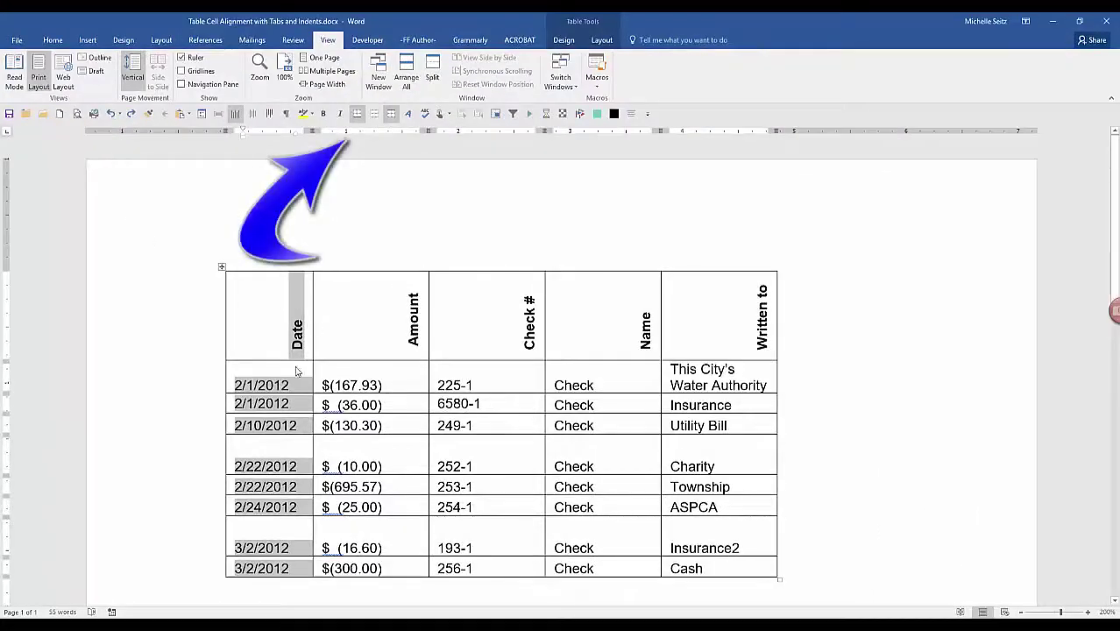
Step: Push $(167.93) to its cell's right edge with Ctrl+Tab and widen the Amount column slightly
{"action": "left_click", "coordinate": [249, 337]}
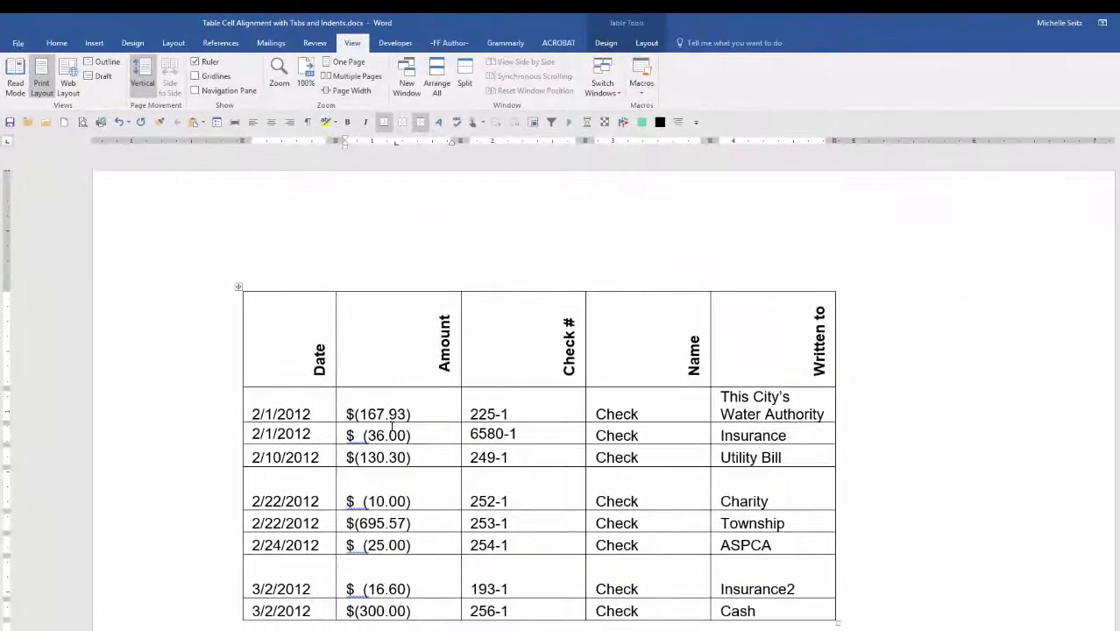
{"action": "key", "text": "ctrl+Tab"}
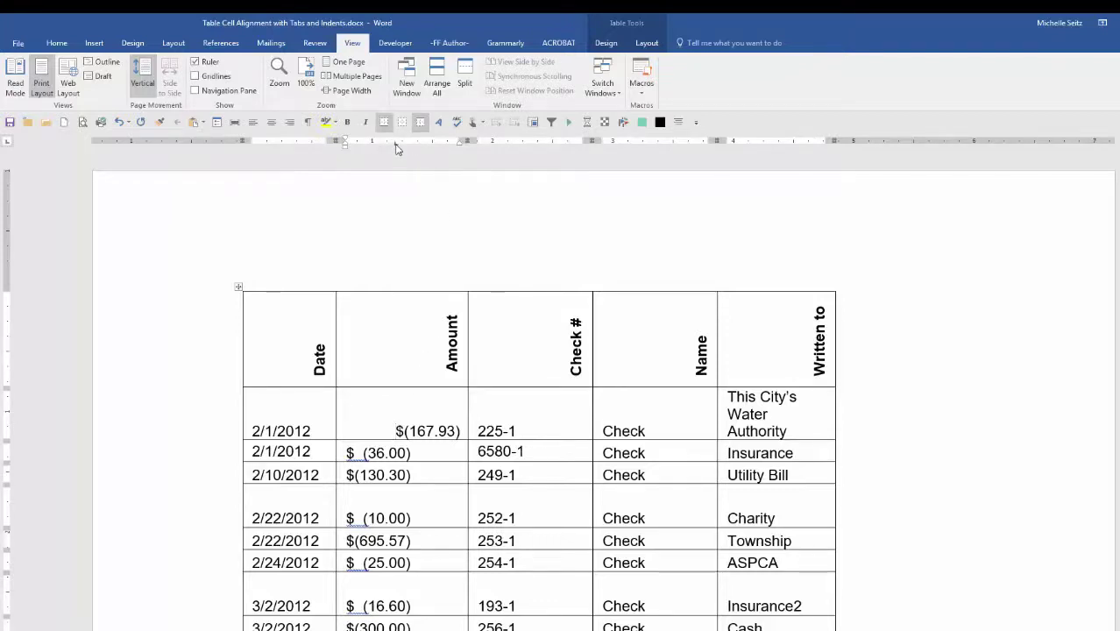
{"action": "mouse_move", "coordinate": [393, 144]}
{"action": "left_mouse_down"}
{"action": "mouse_move", "coordinate": [351, 144]}
{"action": "mouse_move", "coordinate": [379, 151]}
{"action": "mouse_move", "coordinate": [348, 150]}
{"action": "mouse_move", "coordinate": [366, 157]}
{"action": "left_mouse_up"}
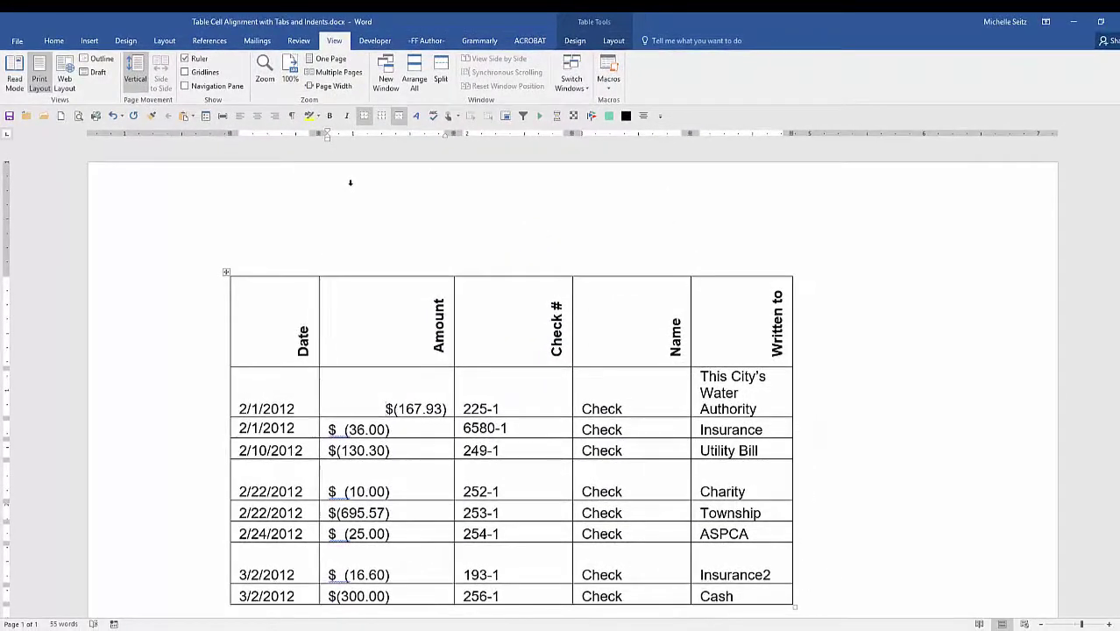
Step: Select the amounts $ (36.00) through $(300.00) and add a tab stop on the ruler
{"action": "left_click", "coordinate": [372, 395]}
{"action": "left_click_drag", "start_coordinate": [414, 431], "coordinate": [415, 597]}
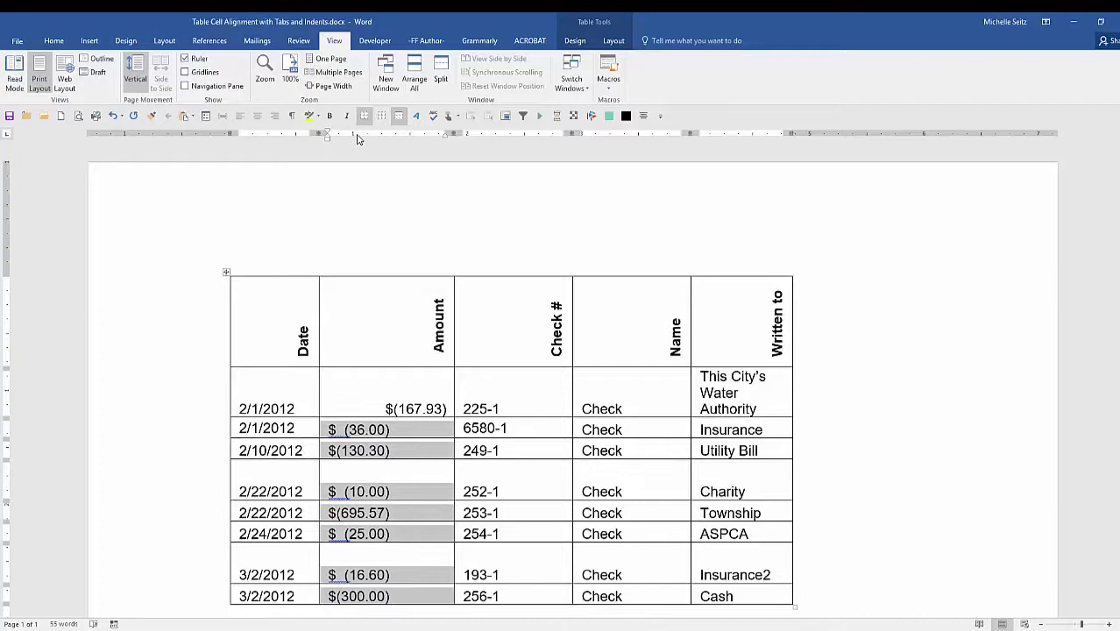
{"action": "left_click", "coordinate": [357, 135]}
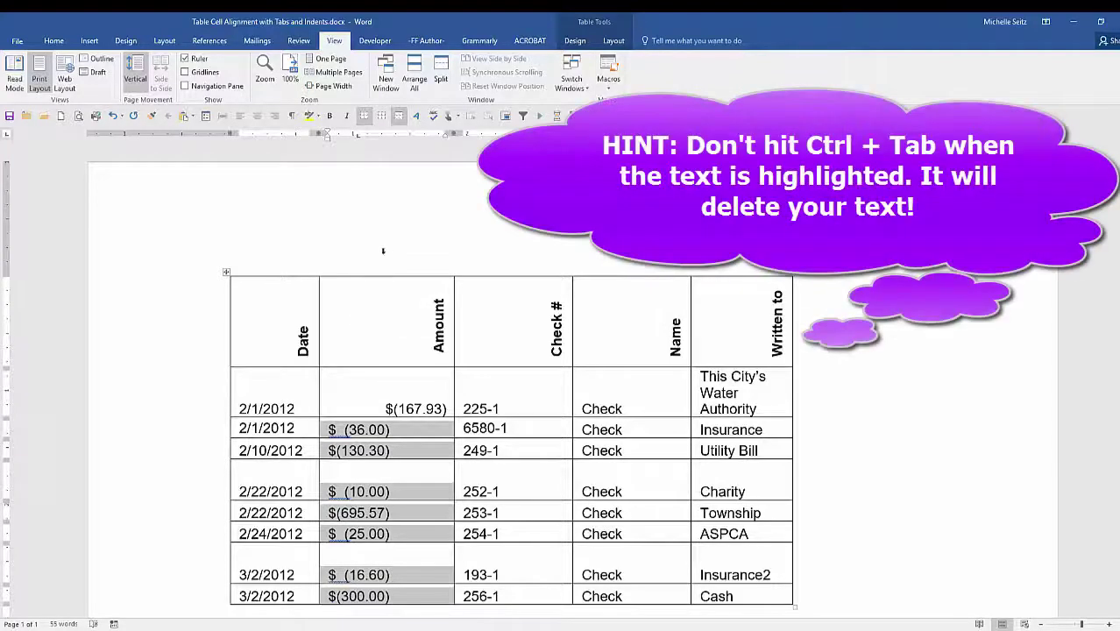
Step: Tab $ (36.00), $(130.30), $ (10.00) and $(695.57) to the stop, then remove the tab stop
{"action": "left_click", "coordinate": [328, 429]}
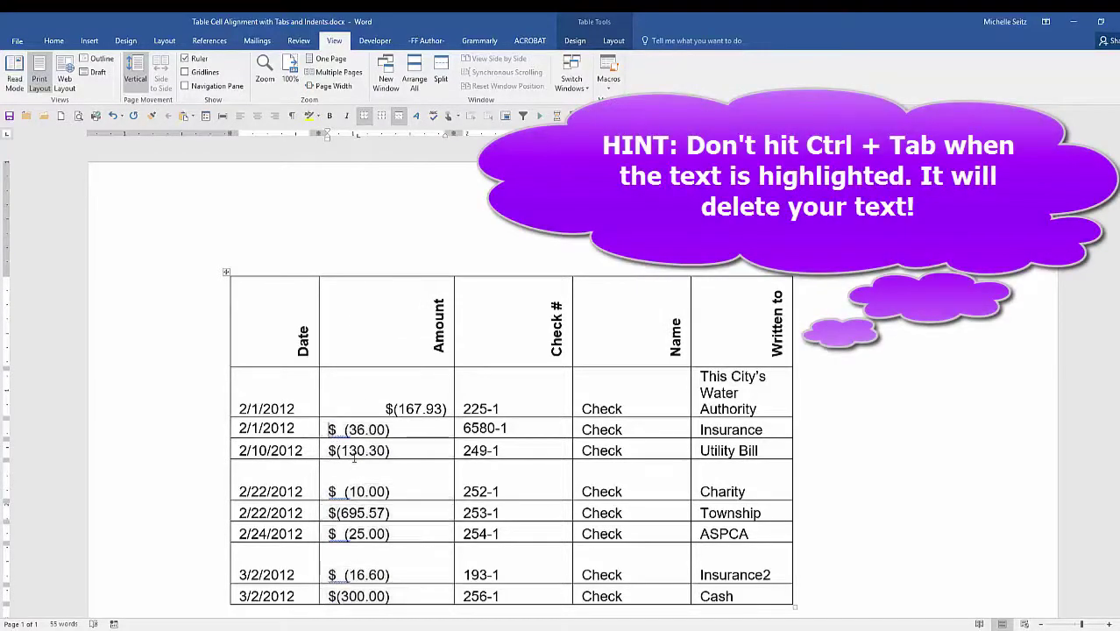
{"action": "key", "text": "ctrl+Tab"}
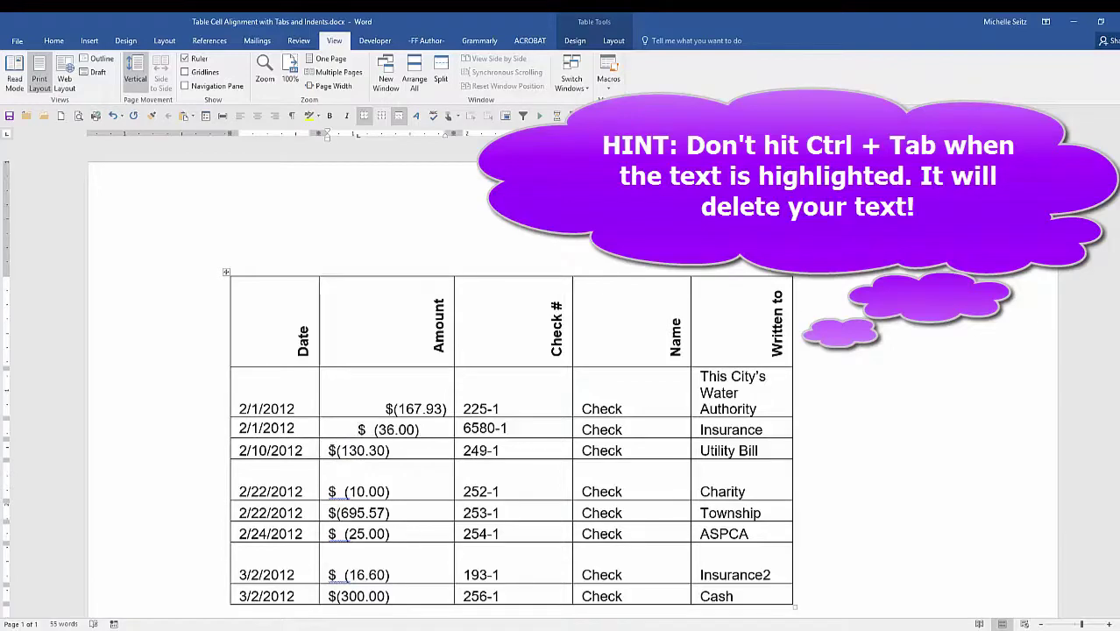
{"action": "left_click", "coordinate": [328, 451]}
{"action": "key", "text": "ctrl+Tab"}
{"action": "left_click", "coordinate": [326, 492]}
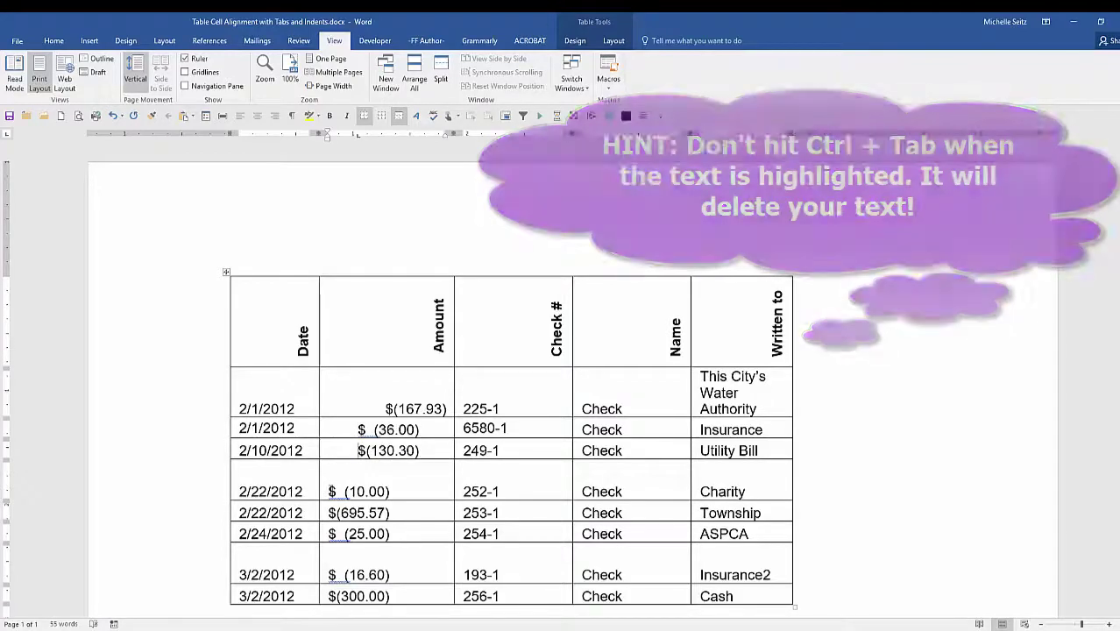
{"action": "key", "text": "ctrl+Tab"}
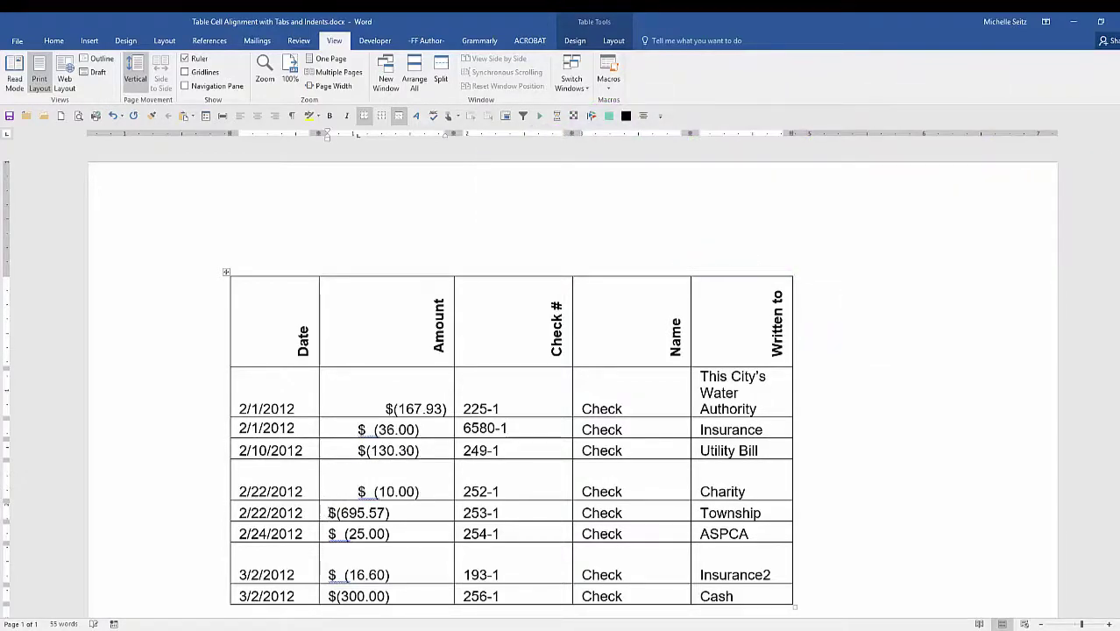
{"action": "left_click", "coordinate": [330, 512]}
{"action": "key", "text": "ctrl+Tab"}
{"action": "left_click_drag", "start_coordinate": [431, 431], "coordinate": [414, 596]}
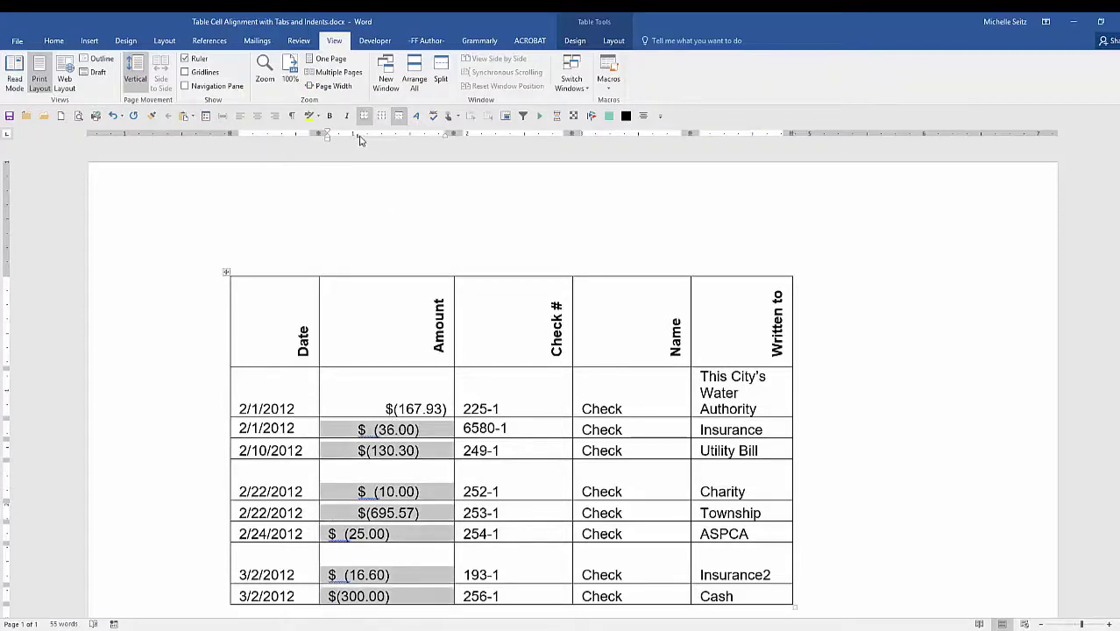
{"action": "left_click_drag", "start_coordinate": [359, 140], "coordinate": [368, 201]}
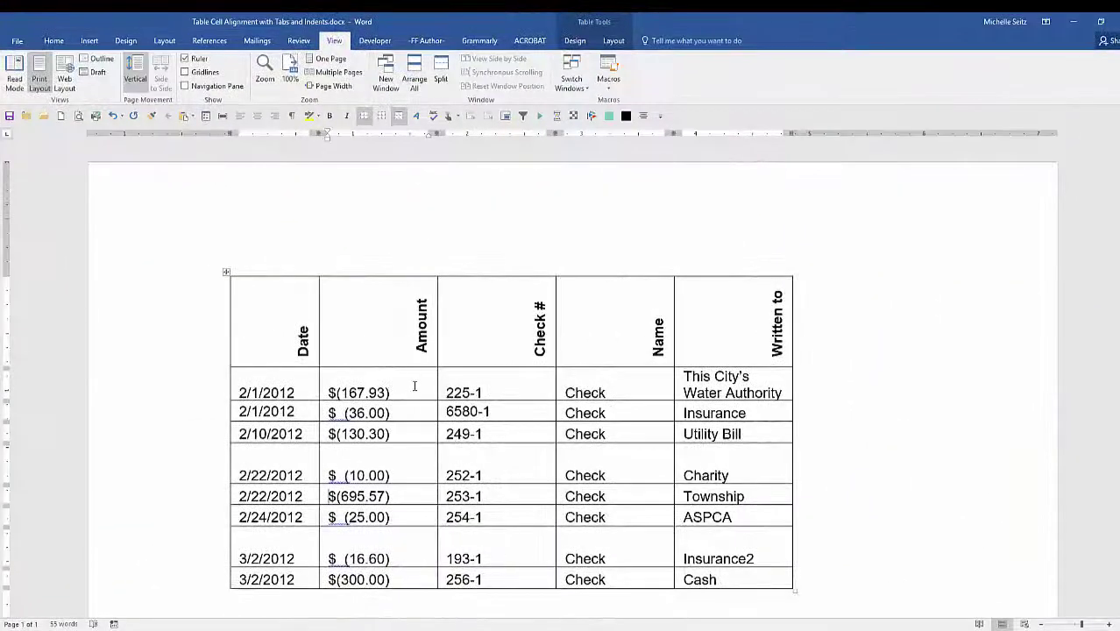
Step: Right-align every Amount cell with a ruler tab stop, then select Check # values 225-1 to 256-1
{"action": "left_click_drag", "start_coordinate": [409, 390], "coordinate": [407, 578]}
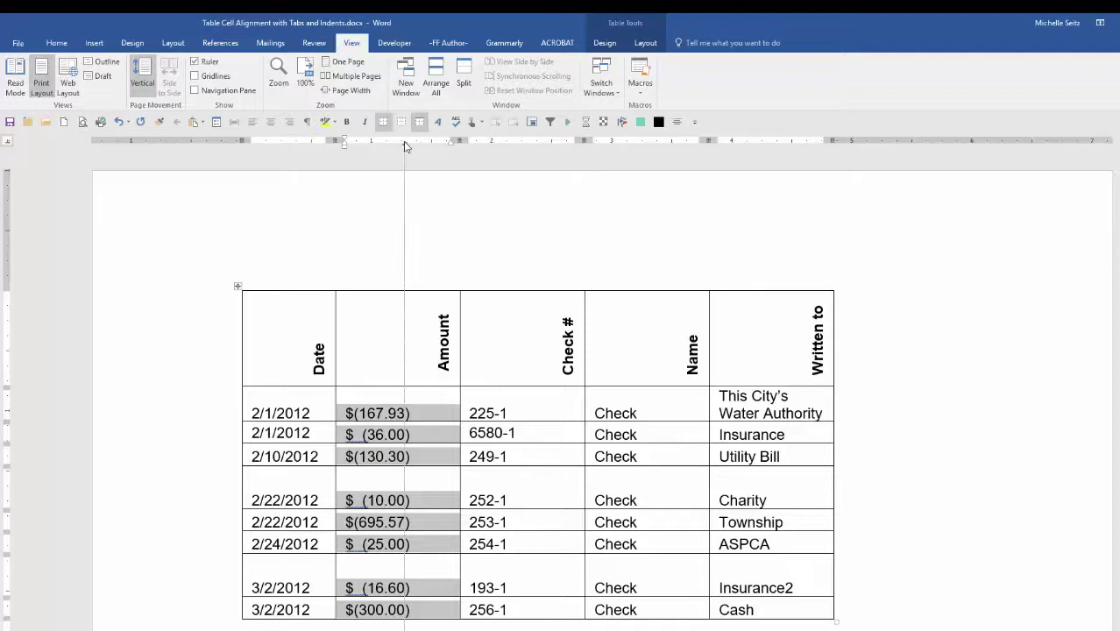
{"action": "left_click_drag", "start_coordinate": [405, 145], "coordinate": [410, 142]}
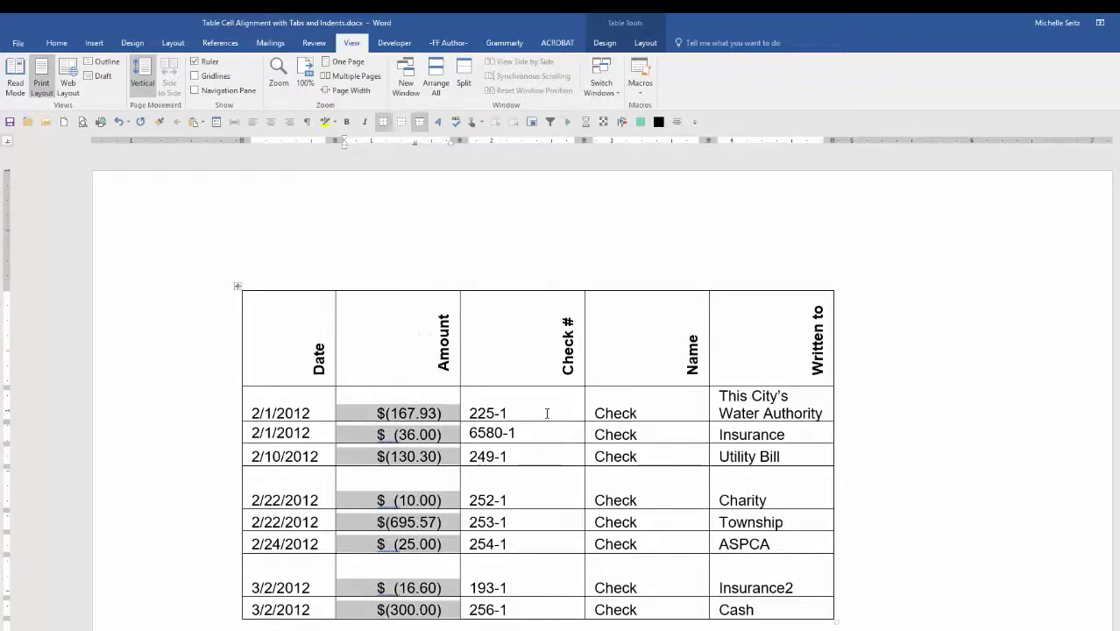
{"action": "left_click_drag", "start_coordinate": [547, 413], "coordinate": [537, 610]}
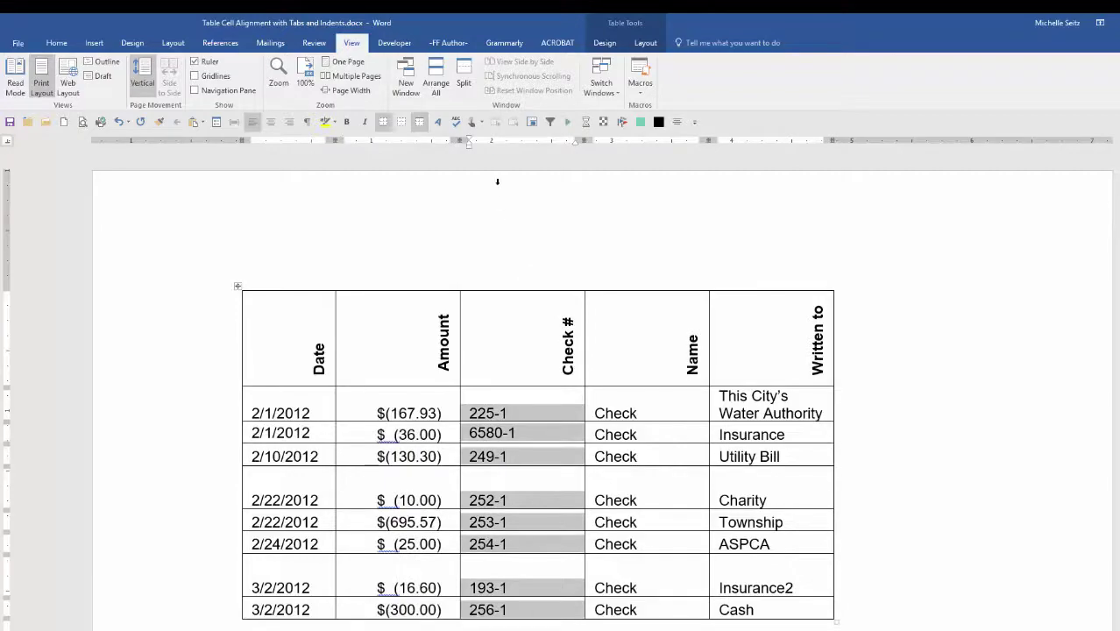
Step: Right-align the check numbers with a tab stop and indent 'This City's Water Authority' in its cell
{"action": "left_click", "coordinate": [545, 147]}
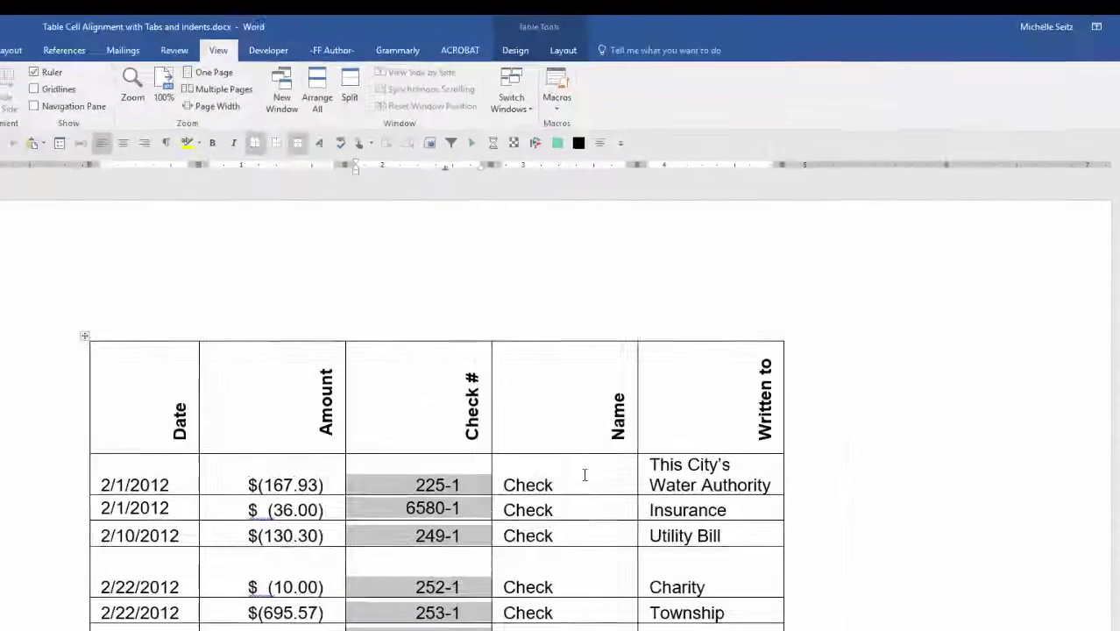
{"action": "left_click", "coordinate": [589, 601]}
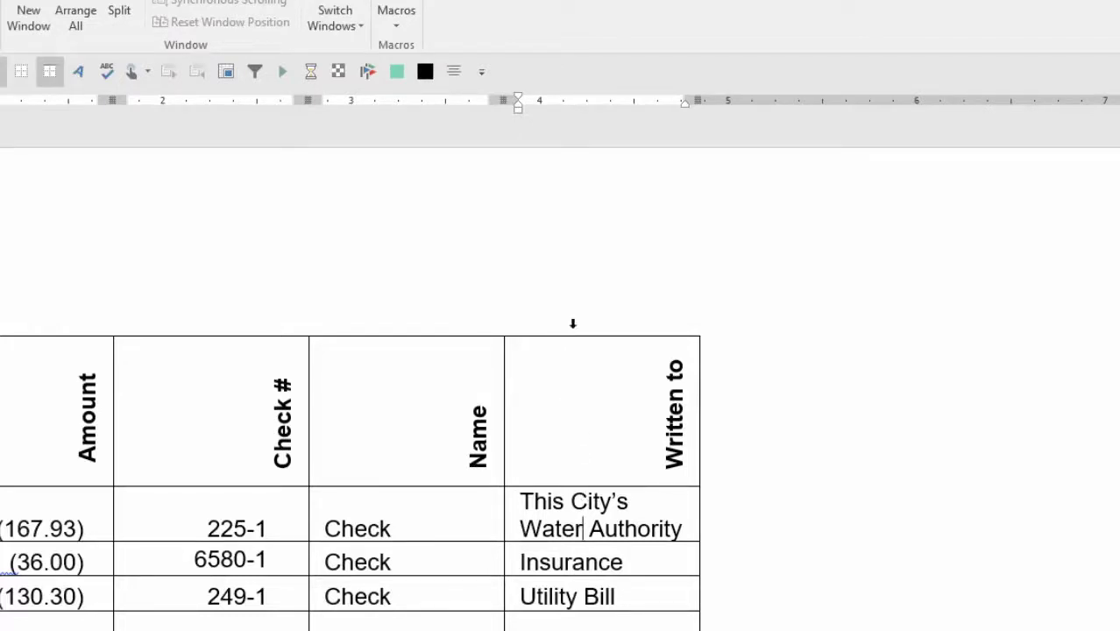
{"action": "mouse_move", "coordinate": [518, 108]}
{"action": "left_mouse_down"}
{"action": "mouse_move", "coordinate": [579, 123]}
{"action": "mouse_move", "coordinate": [522, 130]}
{"action": "mouse_move", "coordinate": [522, 140]}
{"action": "left_mouse_up"}
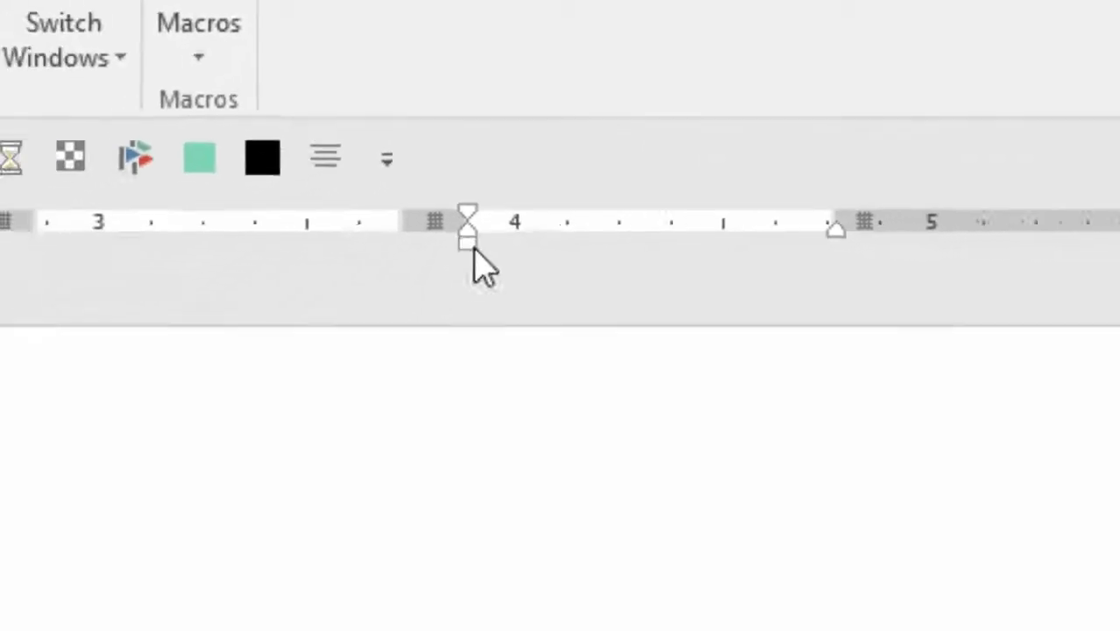
{"action": "mouse_move", "coordinate": [467, 244]}
{"action": "left_mouse_down"}
{"action": "mouse_move", "coordinate": [608, 263]}
{"action": "mouse_move", "coordinate": [495, 265]}
{"action": "left_mouse_up"}
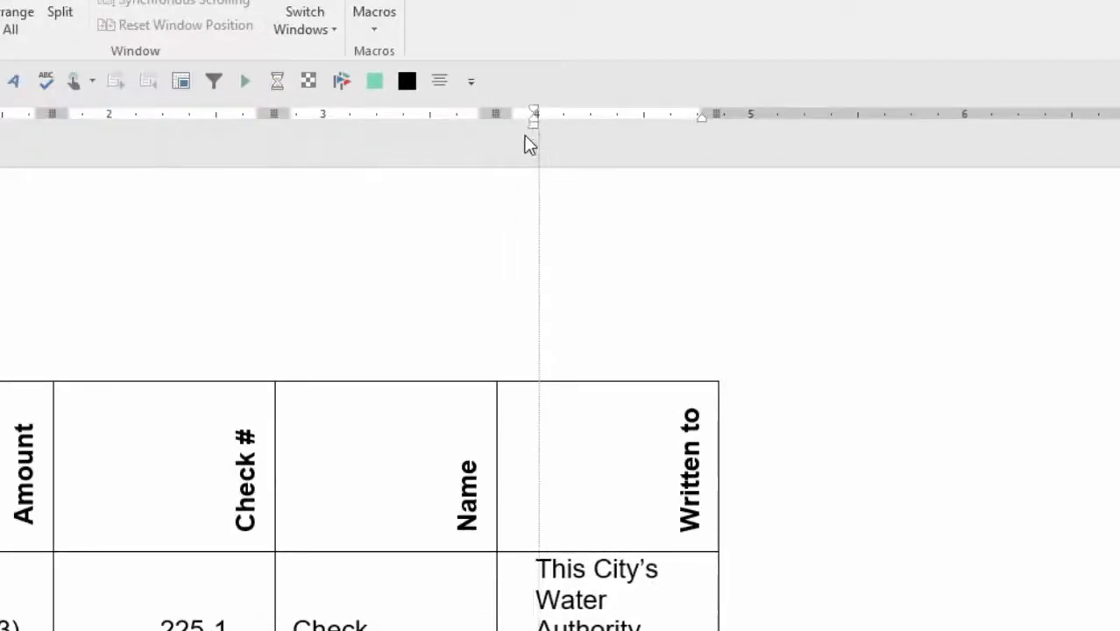
{"action": "mouse_move", "coordinate": [530, 144]}
{"action": "left_mouse_down"}
{"action": "mouse_move", "coordinate": [510, 143]}
{"action": "mouse_move", "coordinate": [520, 145]}
{"action": "mouse_move", "coordinate": [521, 124]}
{"action": "mouse_move", "coordinate": [547, 126]}
{"action": "left_mouse_up"}
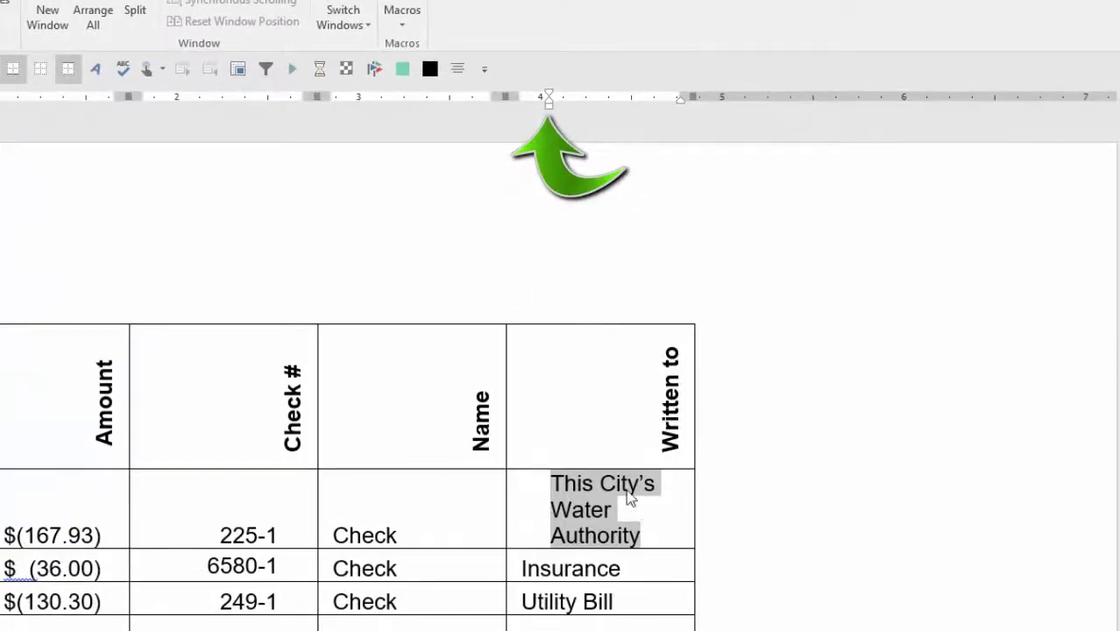
Step: Select 'This City's Water Authority', center it with Ctrl+E, and pull its right indent in slightly
{"action": "left_click", "coordinate": [601, 484]}
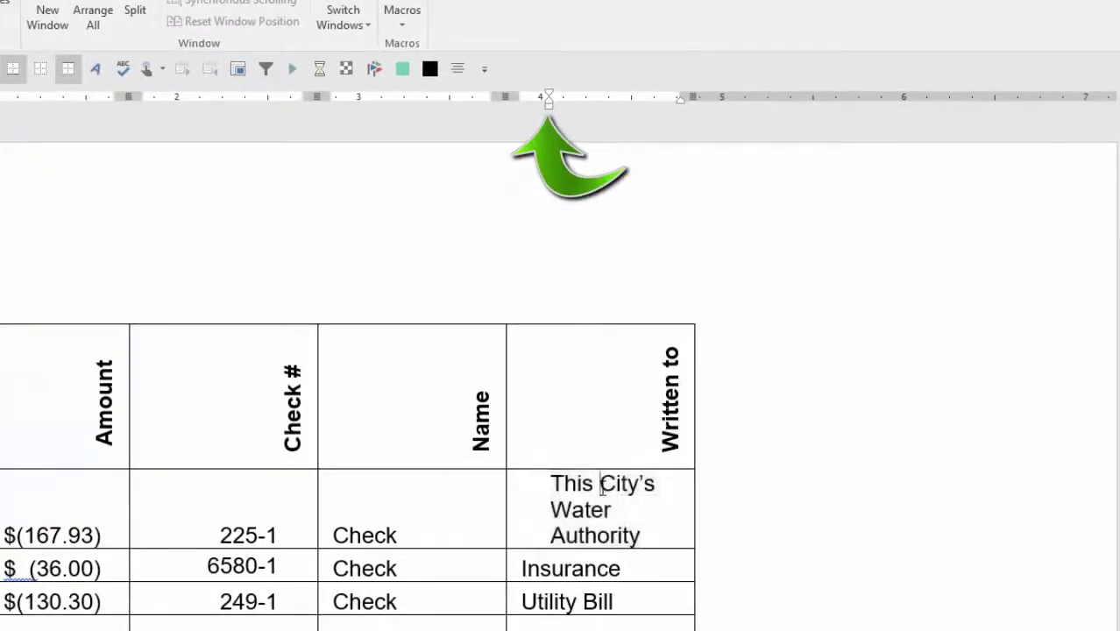
{"action": "left_click_drag", "start_coordinate": [601, 483], "coordinate": [556, 485]}
{"action": "left_click", "coordinate": [650, 535]}
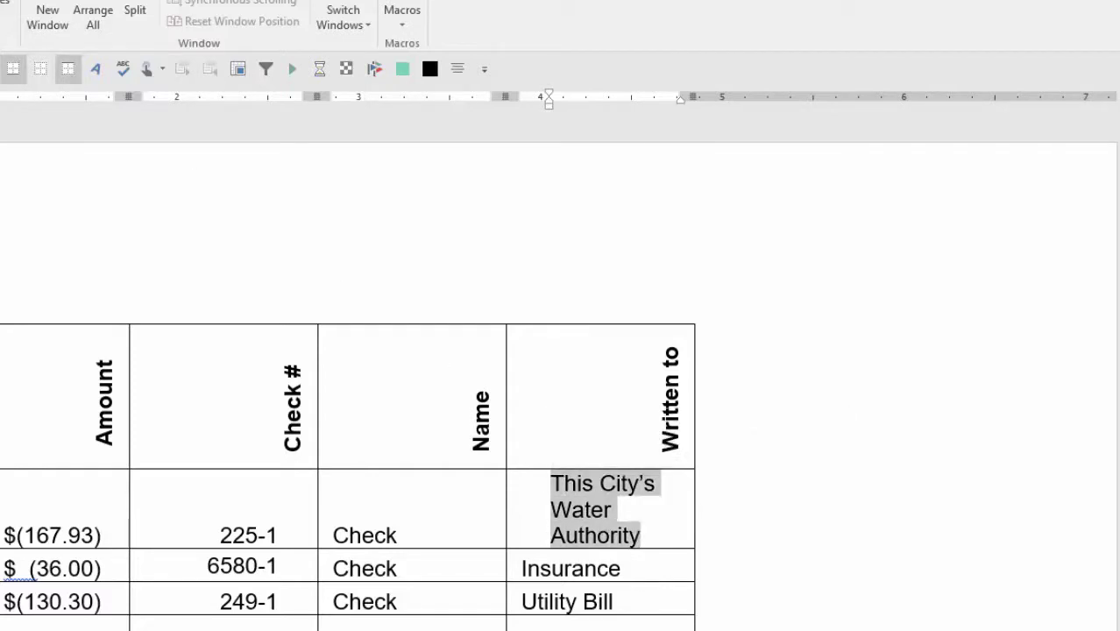
{"action": "key", "text": "ctrl+e"}
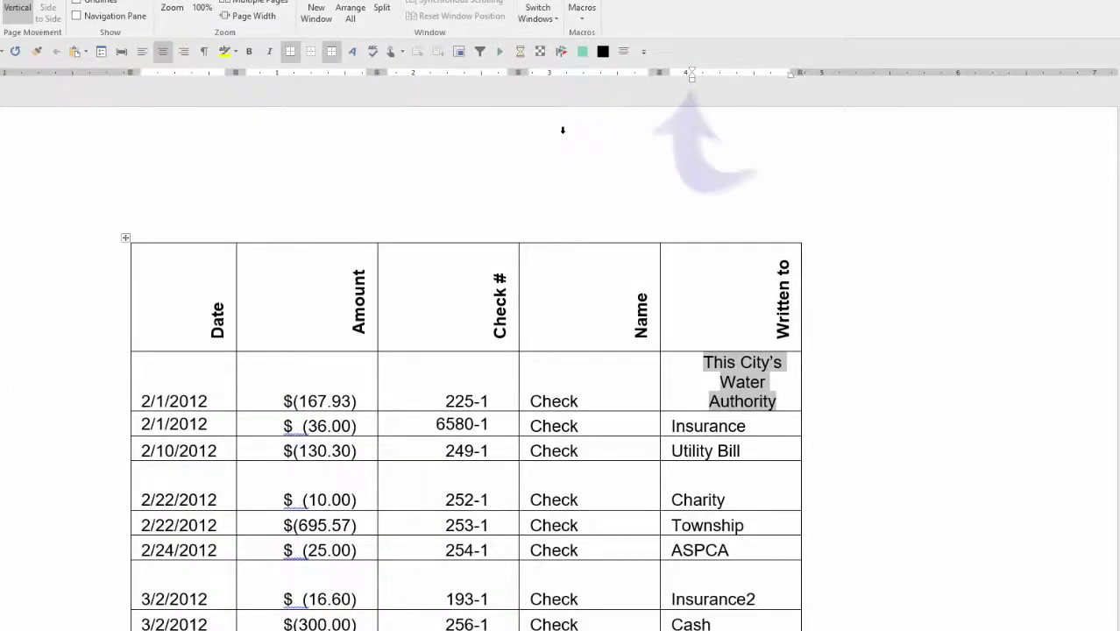
{"action": "left_click_drag", "start_coordinate": [692, 74], "coordinate": [669, 77]}
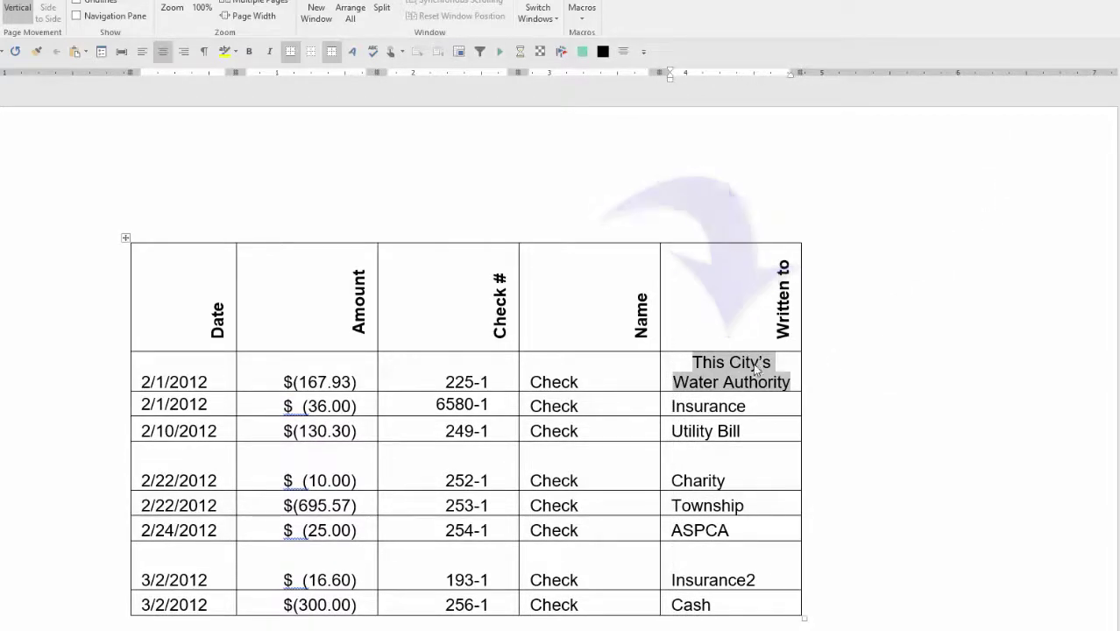
Step: Adjust the first-line, hanging and left indent markers so 'Water' and 'Authority' step further right
{"action": "left_click", "coordinate": [699, 361]}
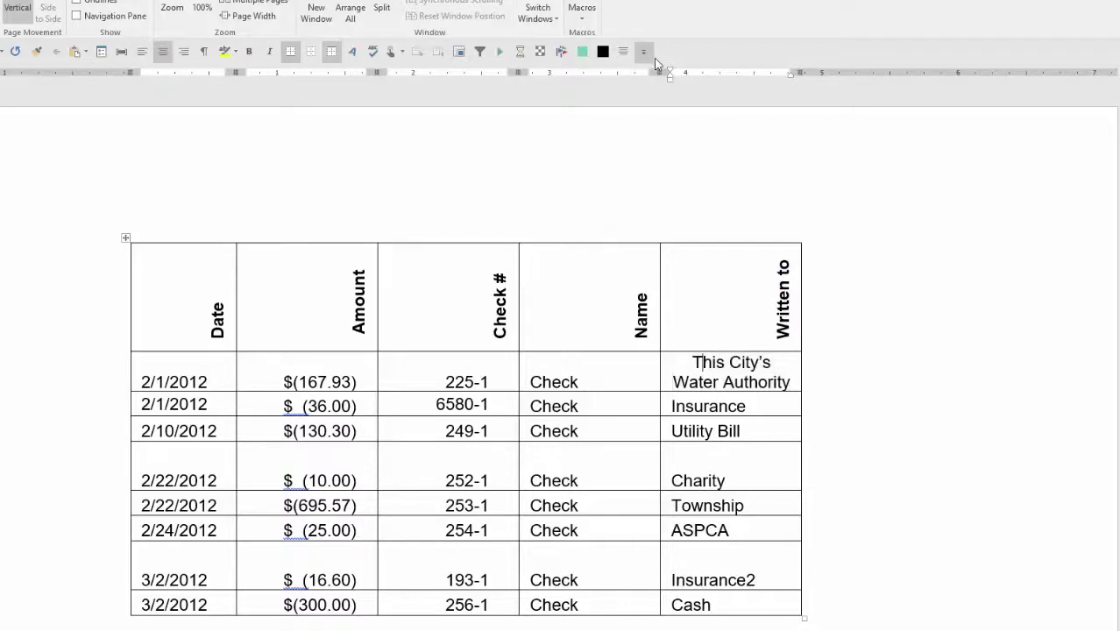
{"action": "mouse_move", "coordinate": [672, 75]}
{"action": "left_mouse_down"}
{"action": "mouse_move", "coordinate": [709, 79]}
{"action": "mouse_move", "coordinate": [671, 83]}
{"action": "left_mouse_up"}
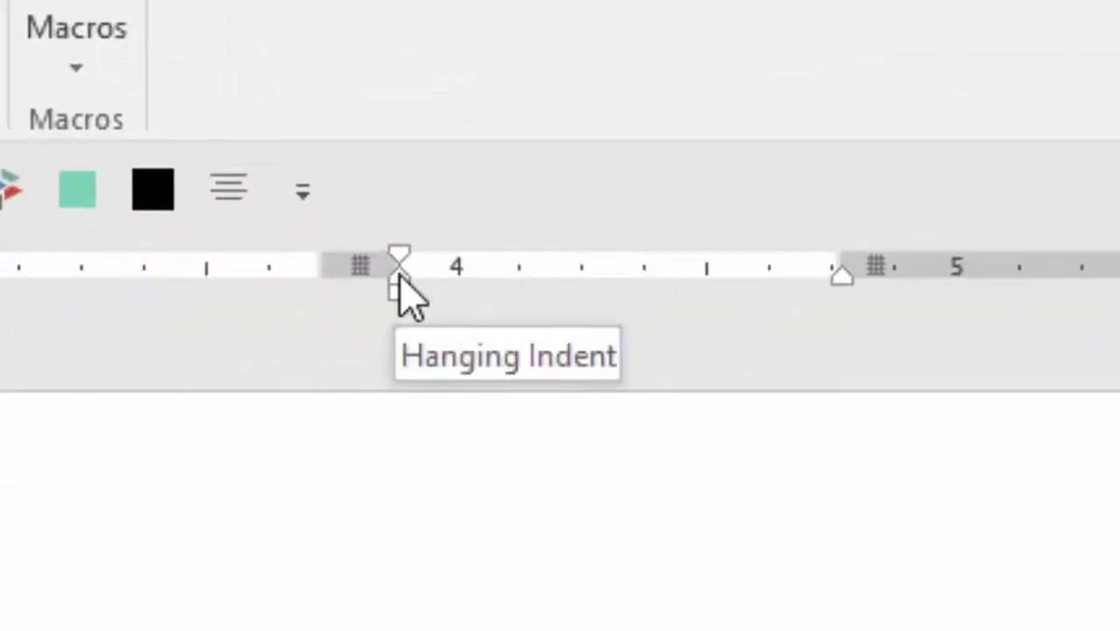
{"action": "left_click_drag", "start_coordinate": [400, 278], "coordinate": [598, 280]}
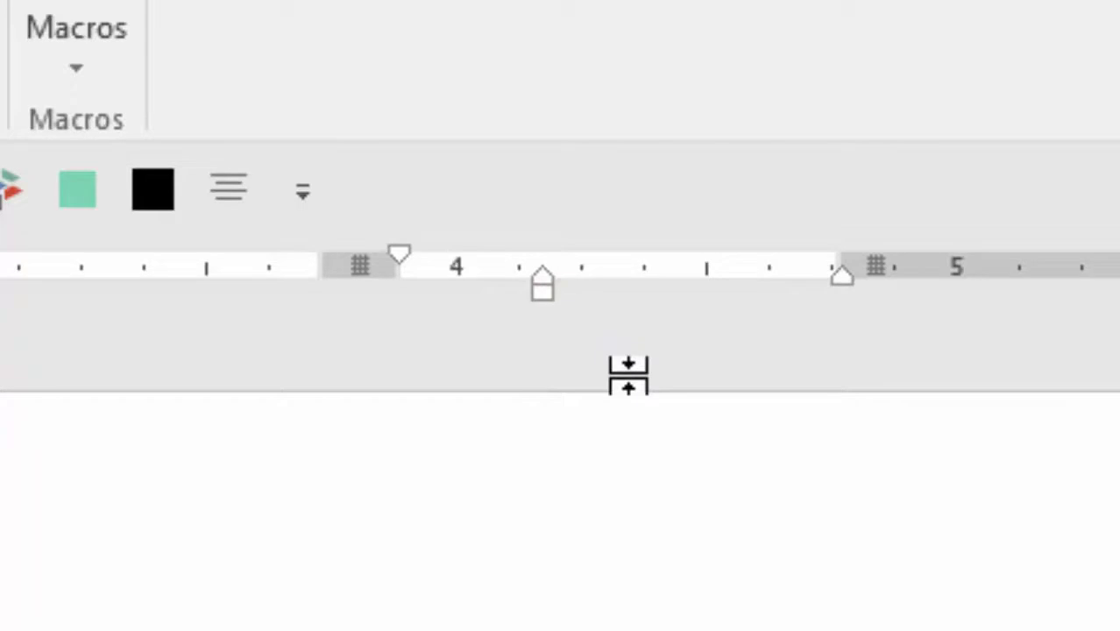
{"action": "left_click_drag", "start_coordinate": [539, 291], "coordinate": [491, 292]}
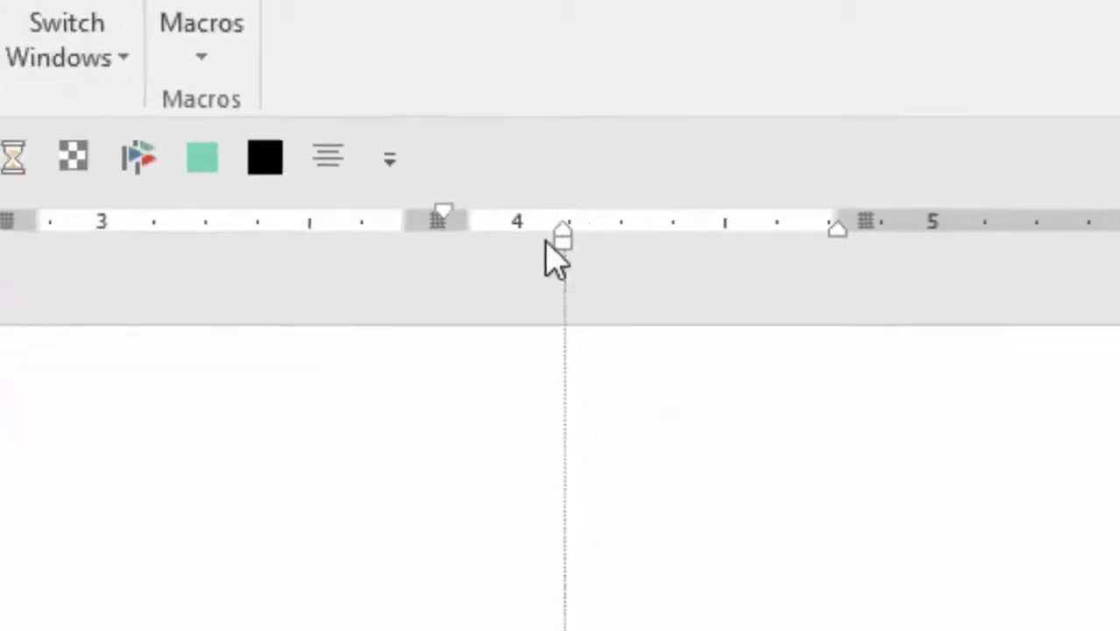
{"action": "mouse_move", "coordinate": [545, 241]}
{"action": "left_mouse_down"}
{"action": "mouse_move", "coordinate": [513, 254]}
{"action": "mouse_move", "coordinate": [633, 265]}
{"action": "mouse_move", "coordinate": [541, 249]}
{"action": "left_mouse_up"}
{"action": "left_click_drag", "start_coordinate": [725, 83], "coordinate": [740, 80]}
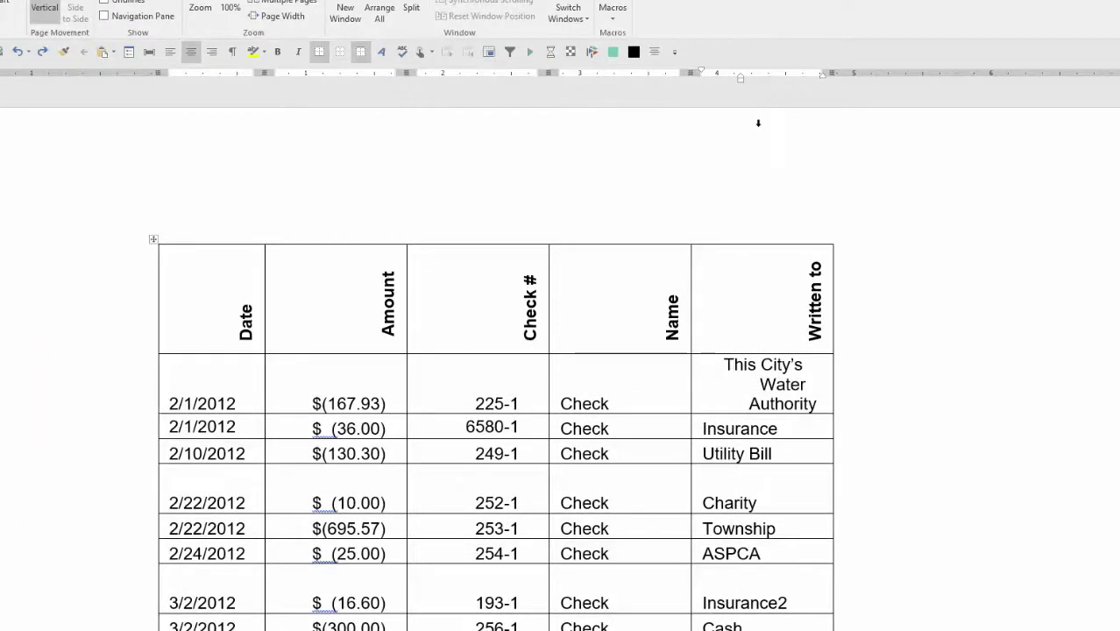